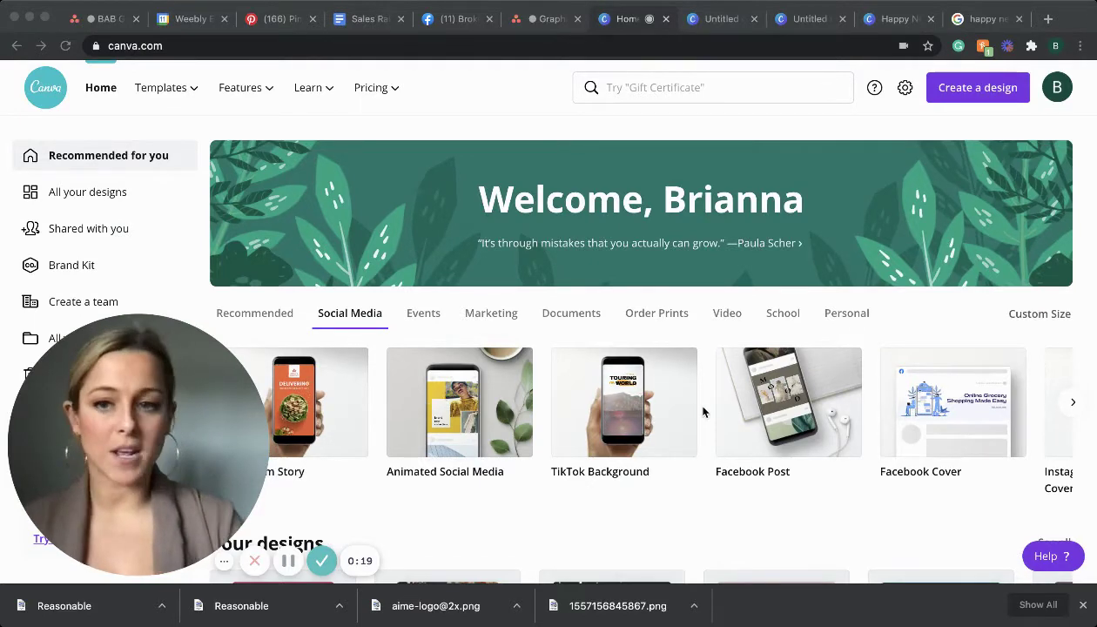
- Scroll through the recommended template categories on the Canva home page
{"action": "scroll", "coordinate": [684, 501], "scroll_direction": "down", "scroll_amount": 10}
{"action": "scroll", "coordinate": [684, 501], "scroll_direction": "down", "scroll_amount": 10}
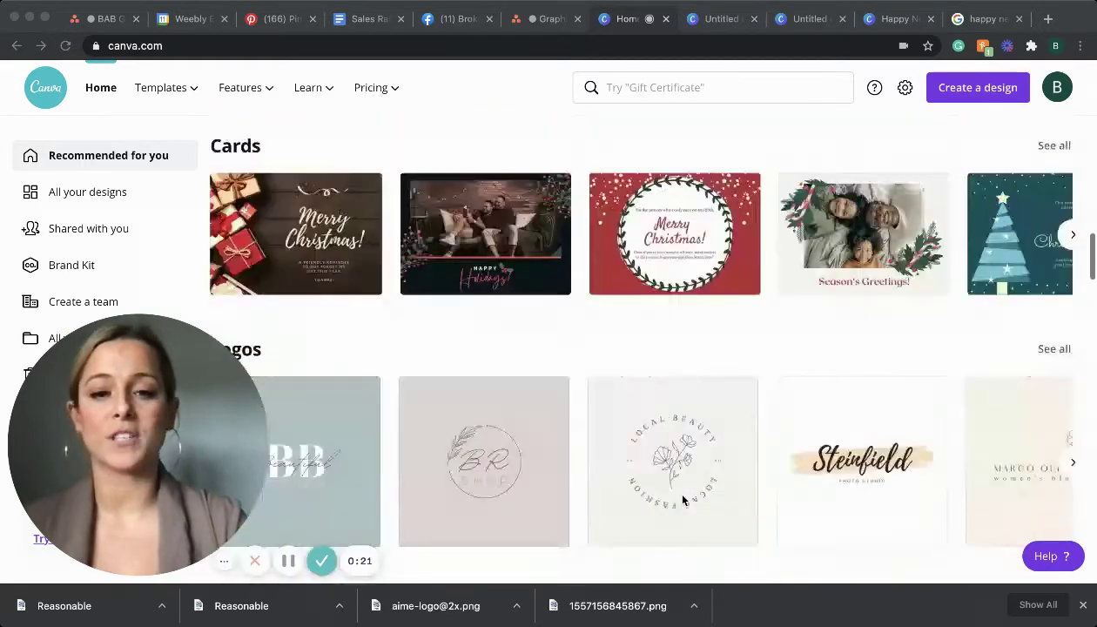
{"action": "scroll", "coordinate": [684, 500], "scroll_direction": "down", "scroll_amount": 10}
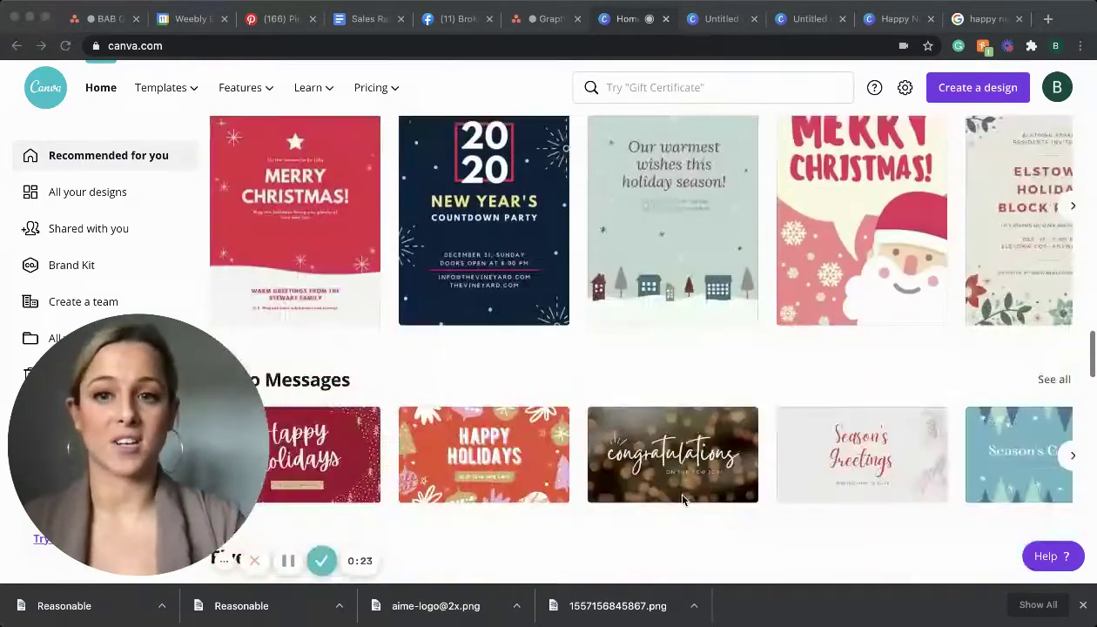
{"action": "scroll", "coordinate": [683, 501], "scroll_direction": "up", "scroll_amount": 20}
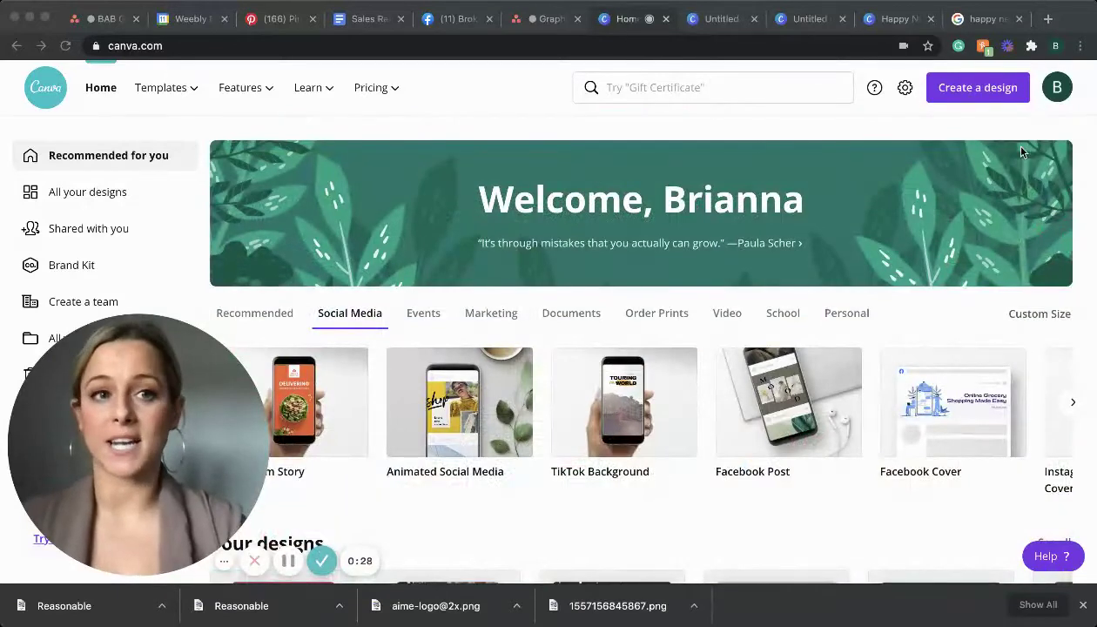
- Search the Create a design list for 'Facebook Post'
{"action": "left_click", "coordinate": [978, 91]}
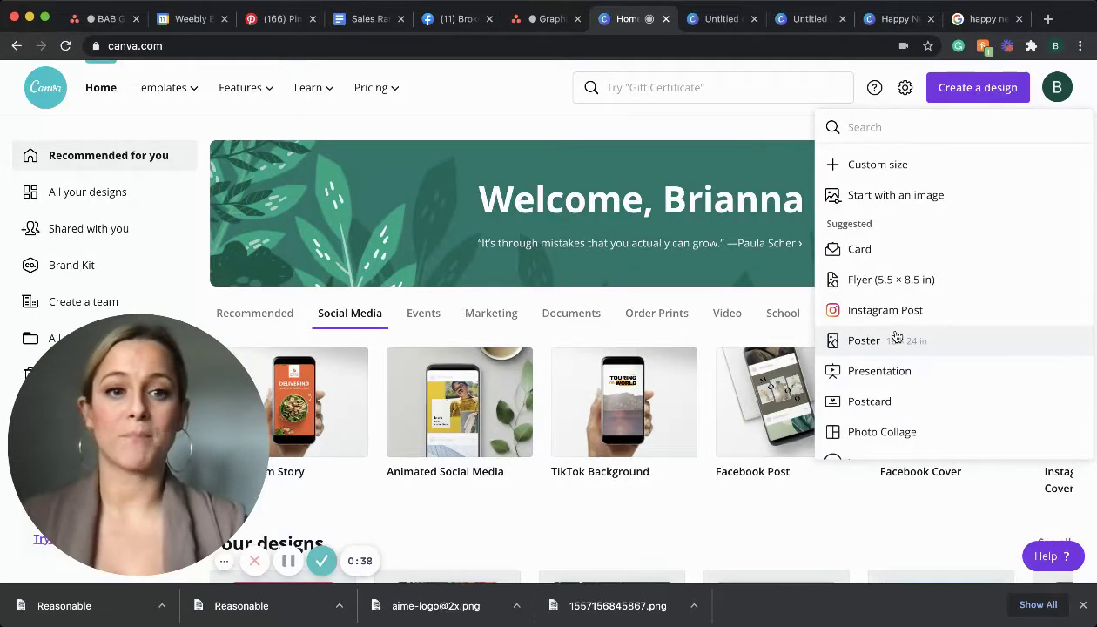
{"action": "scroll", "coordinate": [945, 329], "scroll_direction": "down", "scroll_amount": 5}
{"action": "scroll", "coordinate": [947, 340], "scroll_direction": "down", "scroll_amount": 3}
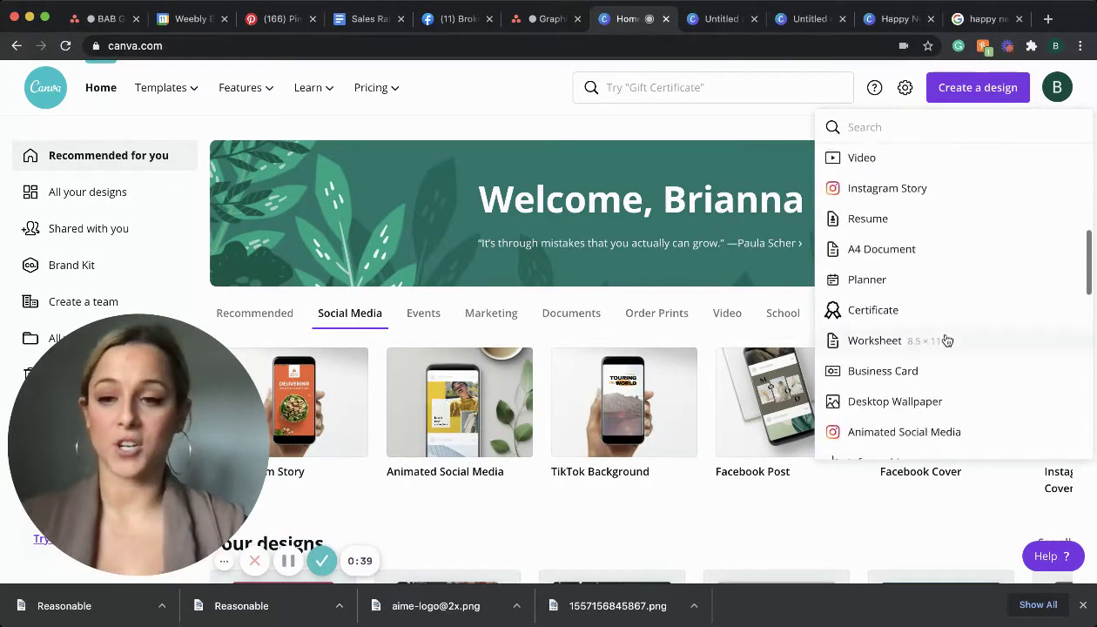
{"action": "scroll", "coordinate": [947, 340], "scroll_direction": "up", "scroll_amount": 8}
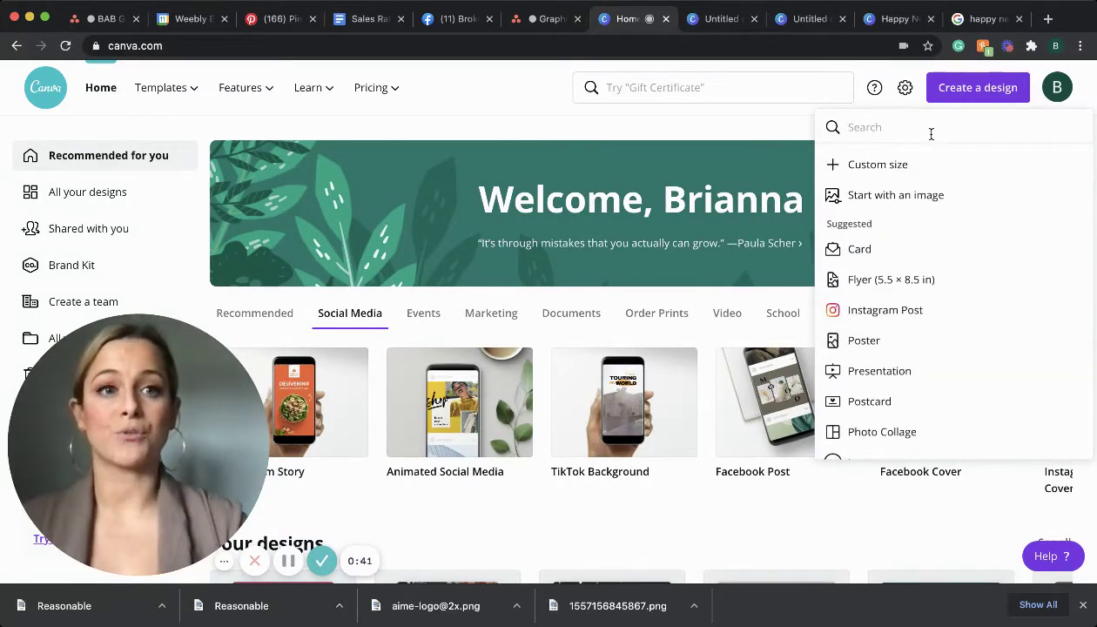
{"action": "type", "text": "Facebook P"}
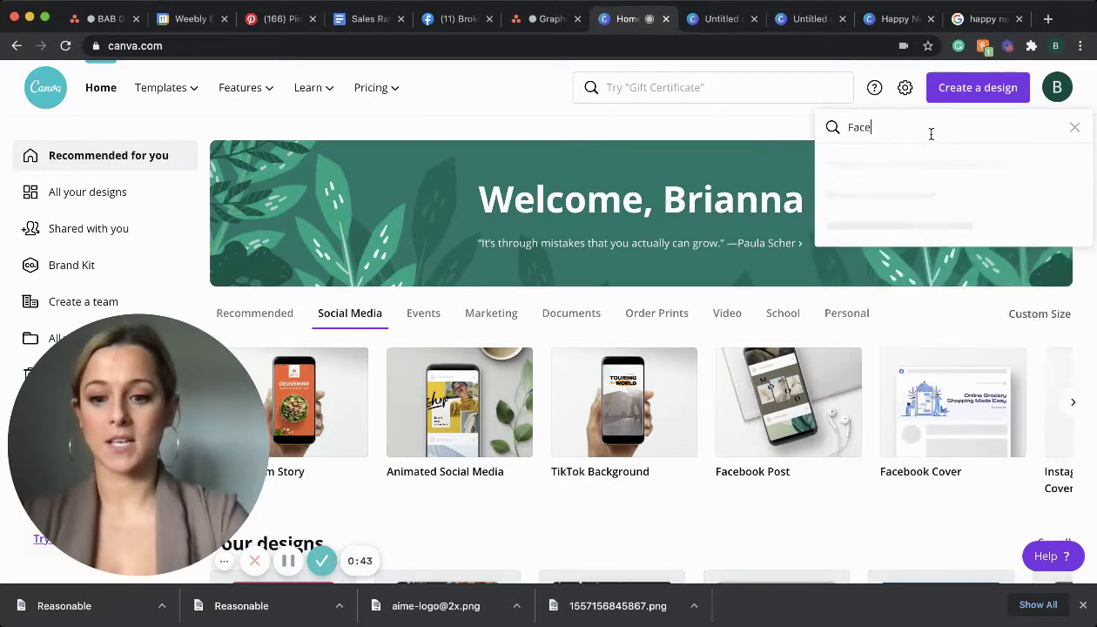
{"action": "type", "text": "ost"}
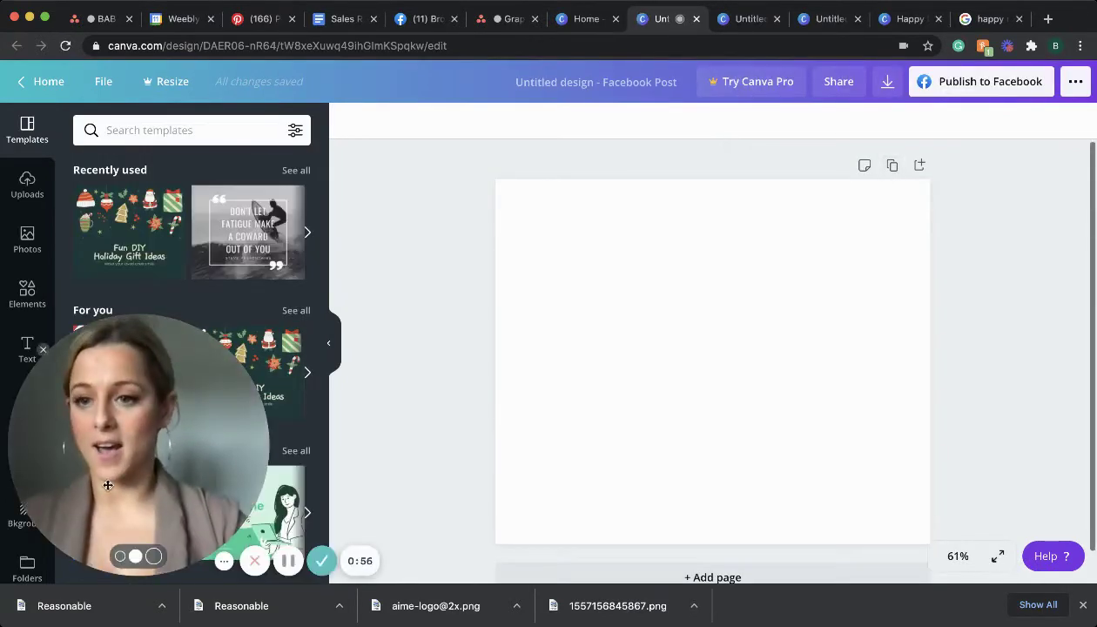
{"action": "left_click_drag", "start_coordinate": [235, 418], "coordinate": [1066, 160]}
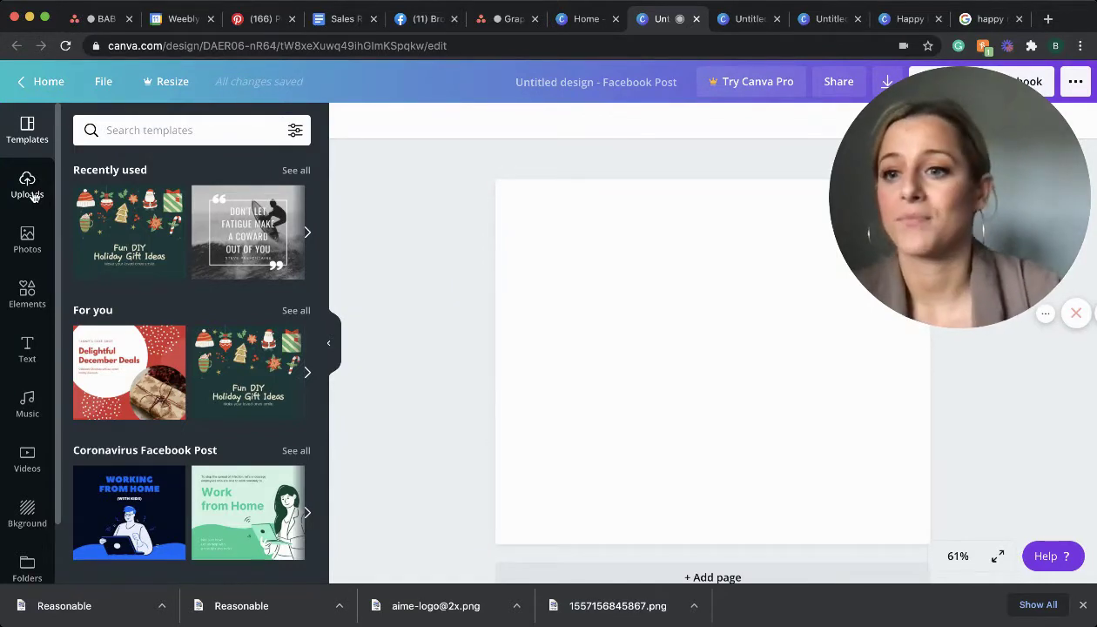
{"action": "left_click", "coordinate": [309, 373]}
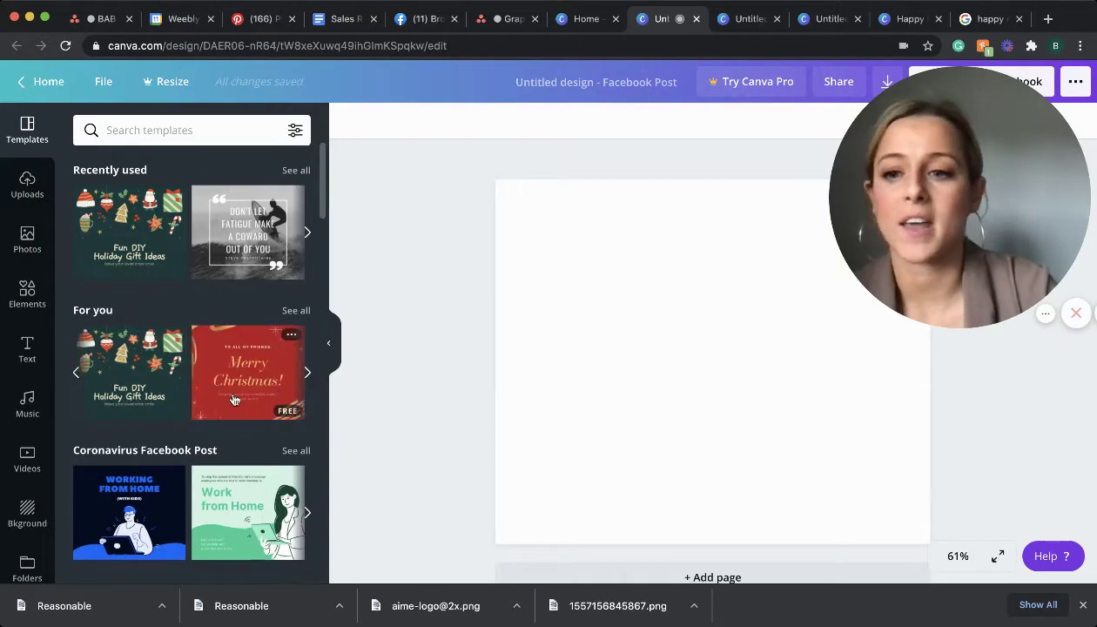
{"action": "scroll", "coordinate": [233, 400], "scroll_direction": "down", "scroll_amount": 10}
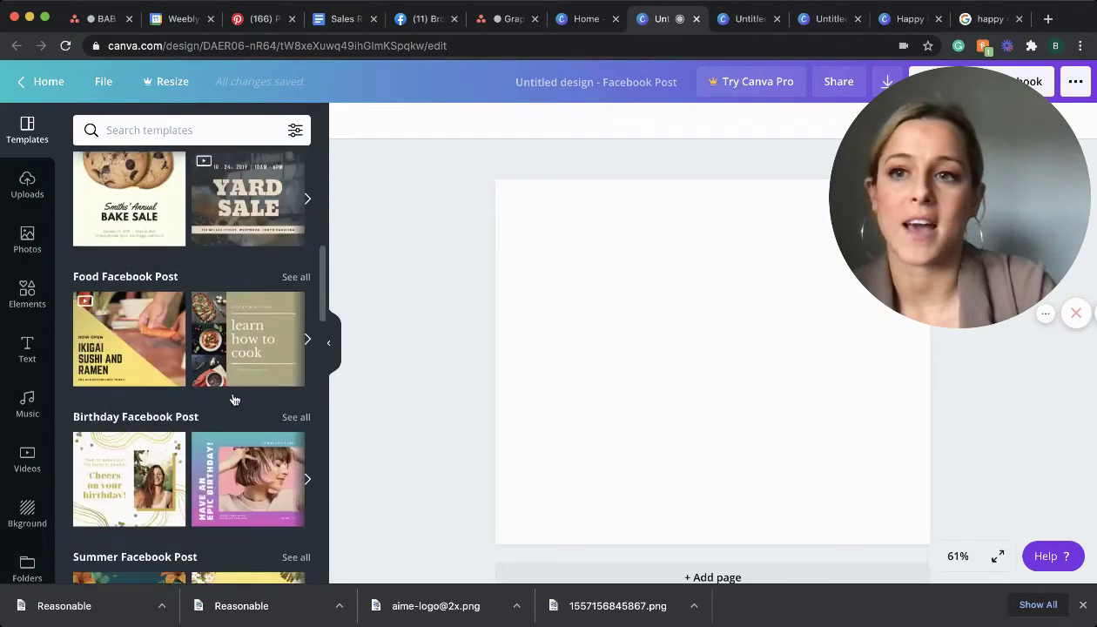
{"action": "scroll", "coordinate": [234, 400], "scroll_direction": "down", "scroll_amount": 3}
{"action": "left_click", "coordinate": [178, 129]}
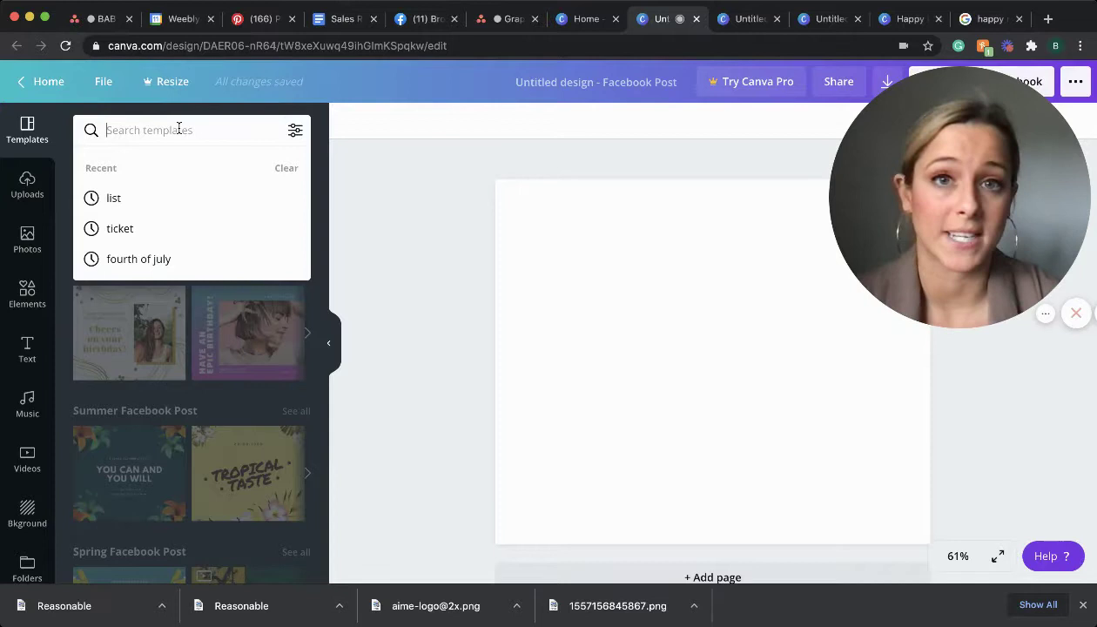
- Look over the uploaded logos, then switch to the stock photo library
{"action": "left_click", "coordinate": [25, 182]}
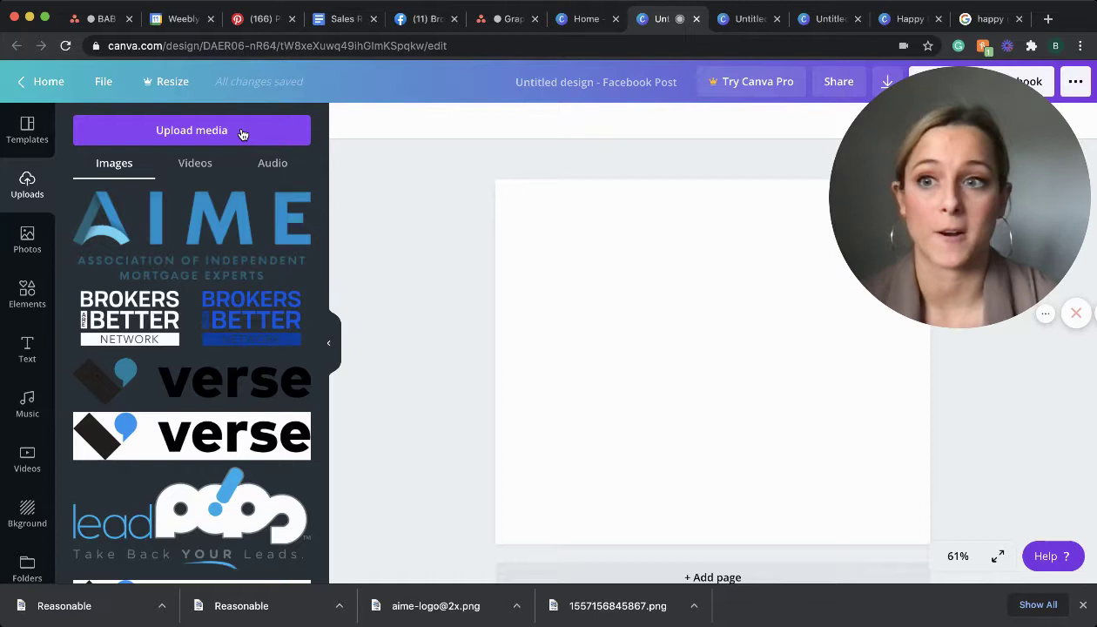
{"action": "left_click", "coordinate": [27, 242]}
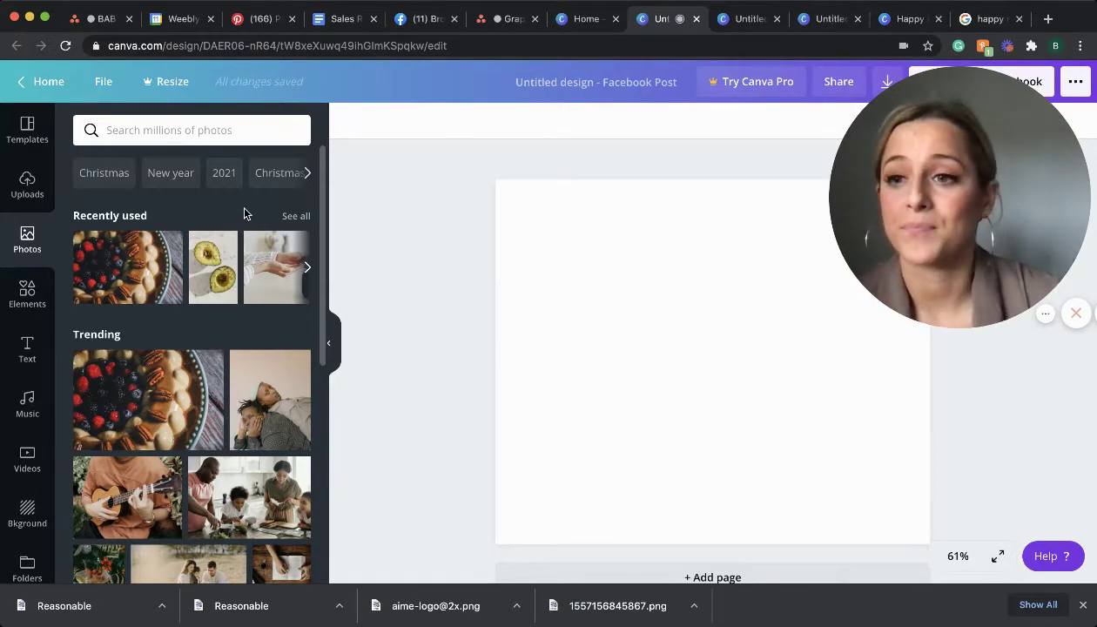
- Browse the Elements library's lines, shapes, frames and stickers
{"action": "left_click", "coordinate": [29, 299]}
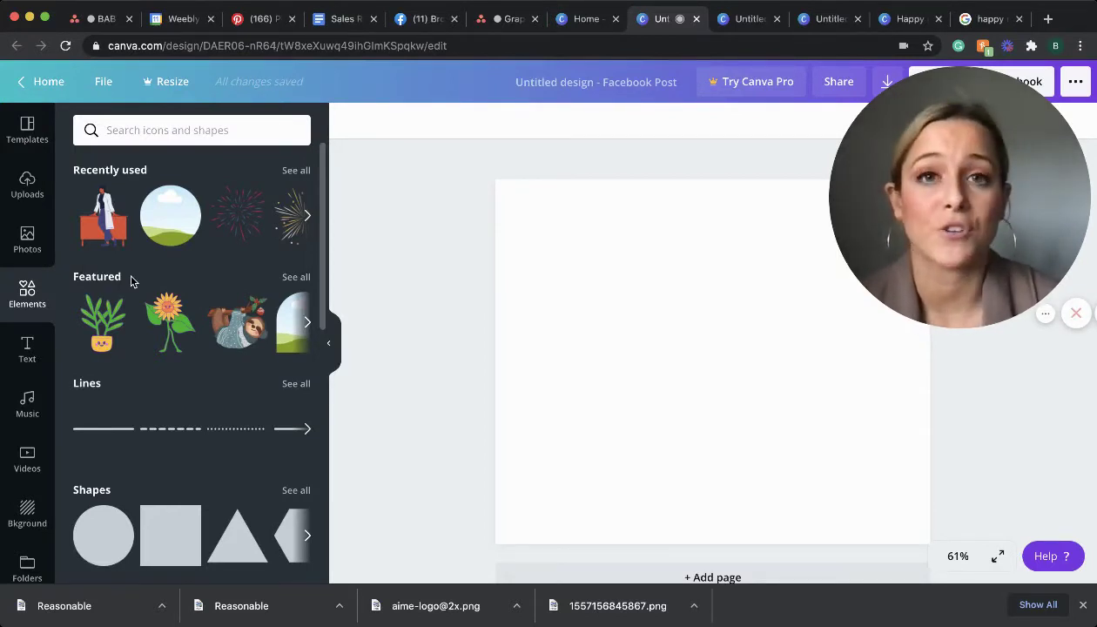
{"action": "scroll", "coordinate": [143, 479], "scroll_direction": "down", "scroll_amount": 2}
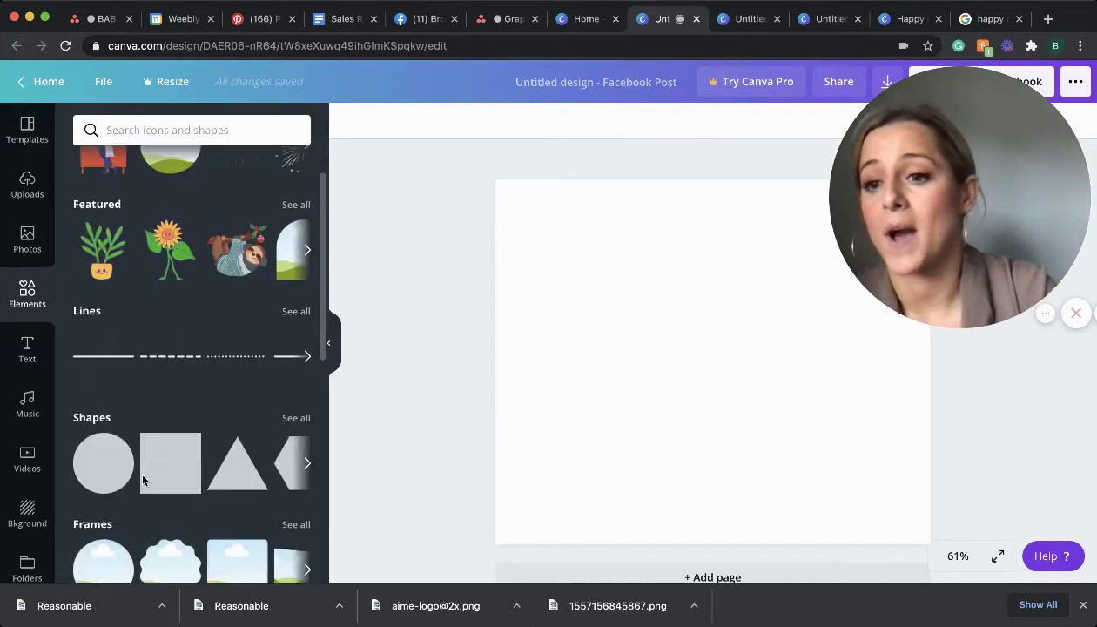
{"action": "scroll", "coordinate": [143, 479], "scroll_direction": "down", "scroll_amount": 5}
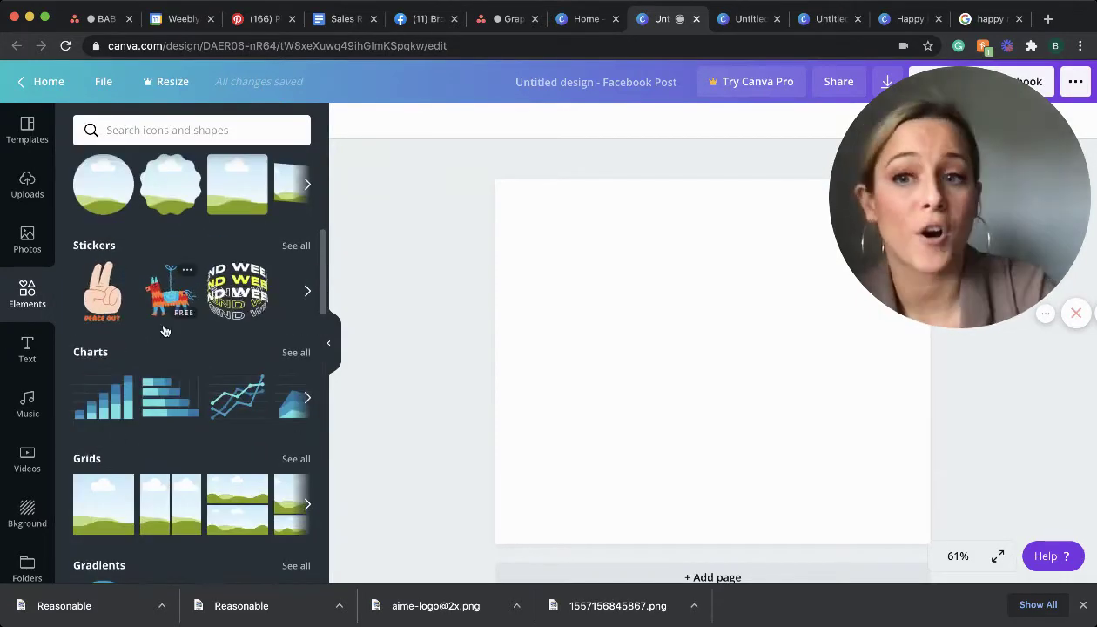
{"action": "scroll", "coordinate": [169, 358], "scroll_direction": "down", "scroll_amount": 5}
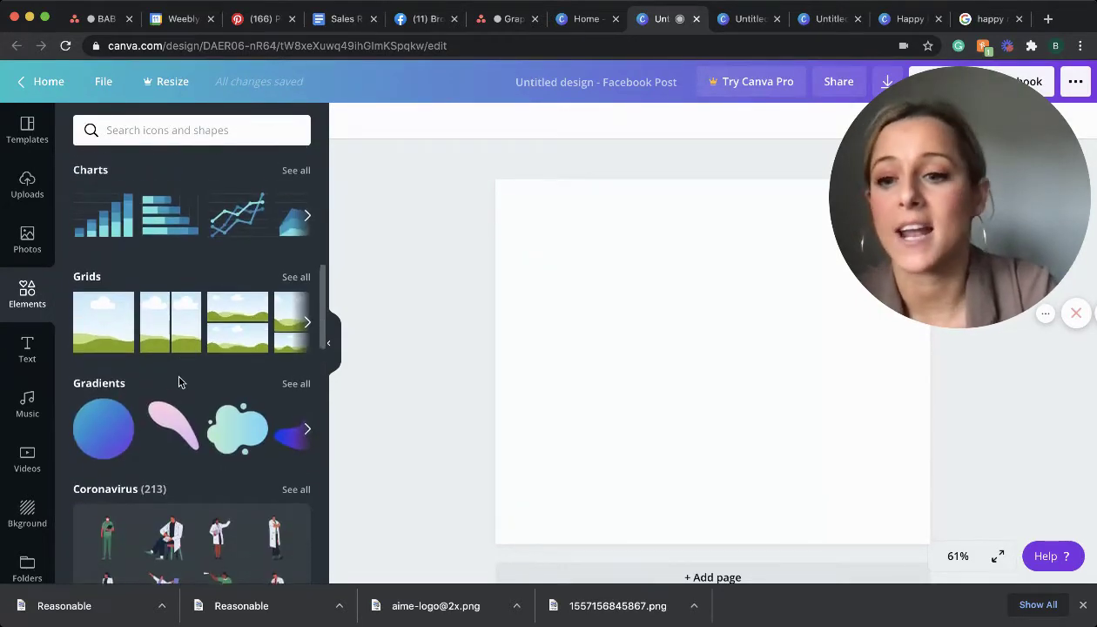
{"action": "scroll", "coordinate": [178, 382], "scroll_direction": "up", "scroll_amount": 10}
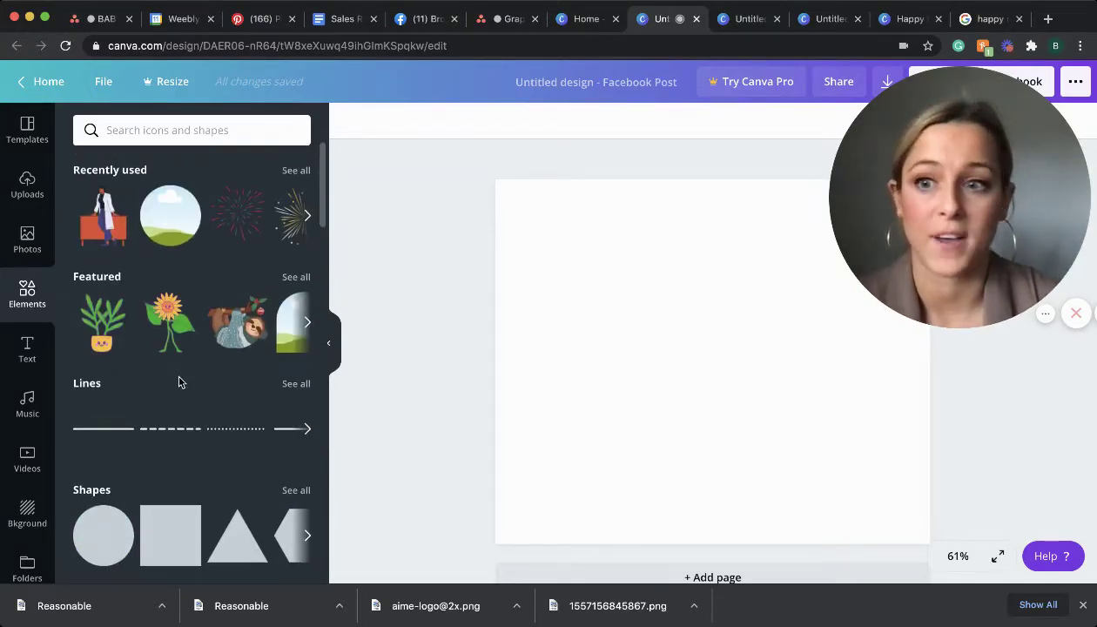
{"action": "left_click", "coordinate": [28, 349]}
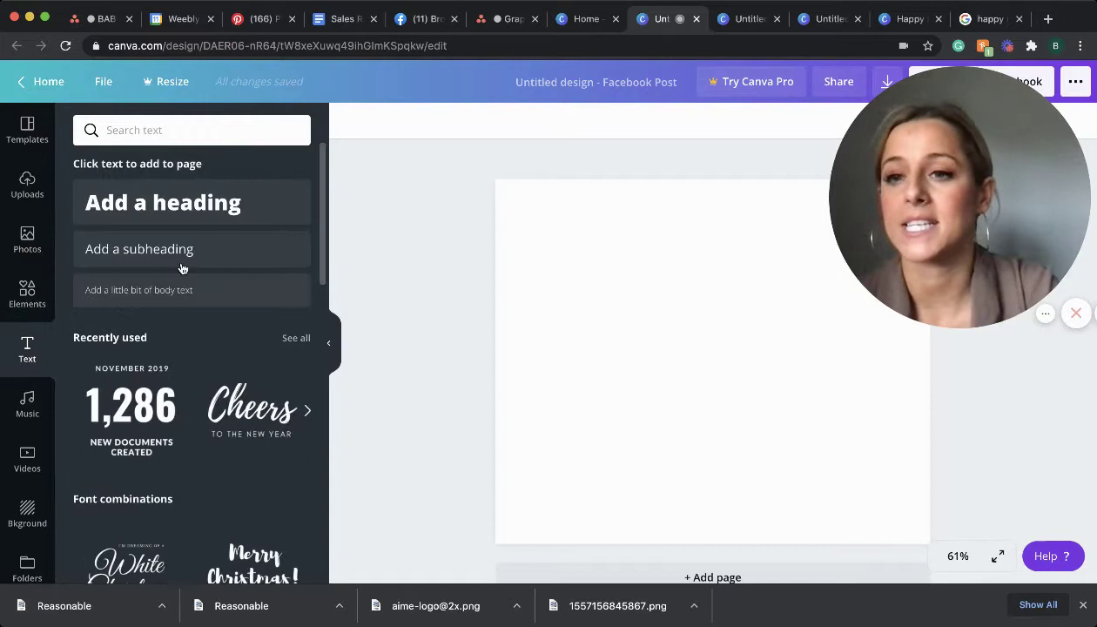
{"action": "scroll", "coordinate": [231, 396], "scroll_direction": "down", "scroll_amount": 5}
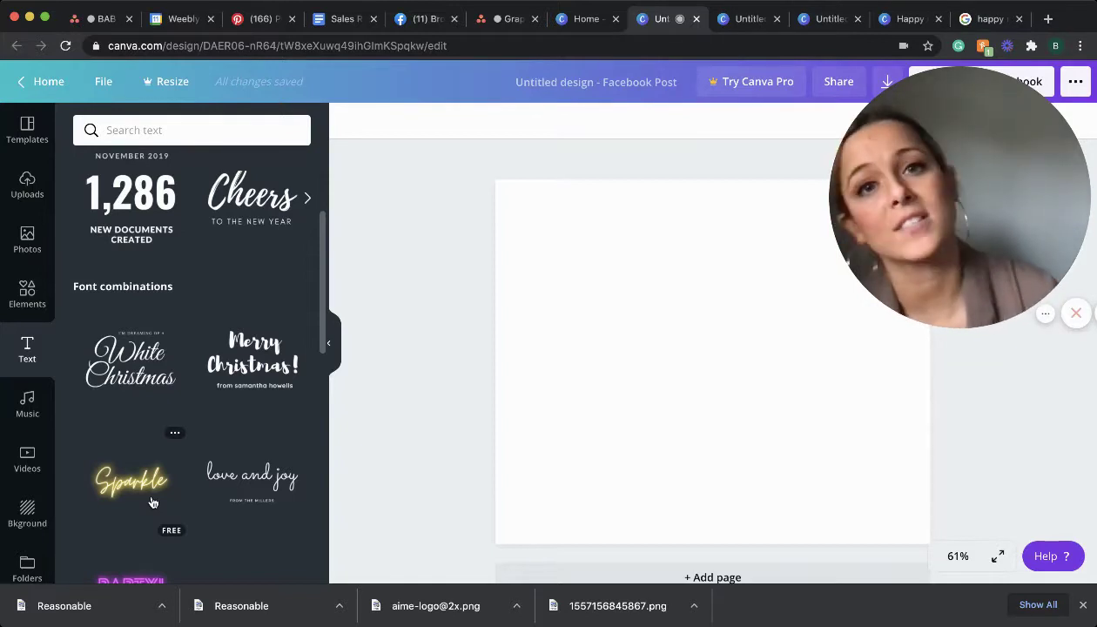
{"action": "scroll", "coordinate": [152, 503], "scroll_direction": "down", "scroll_amount": 4}
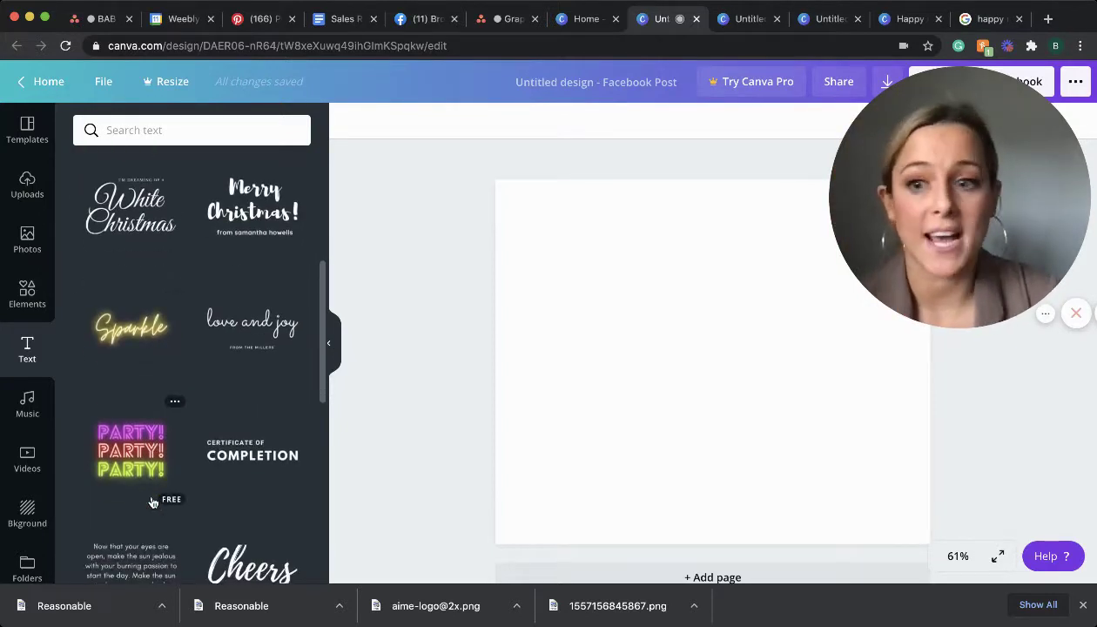
{"action": "scroll", "coordinate": [153, 502], "scroll_direction": "down", "scroll_amount": 3}
{"action": "scroll", "coordinate": [153, 503], "scroll_direction": "up", "scroll_amount": 10}
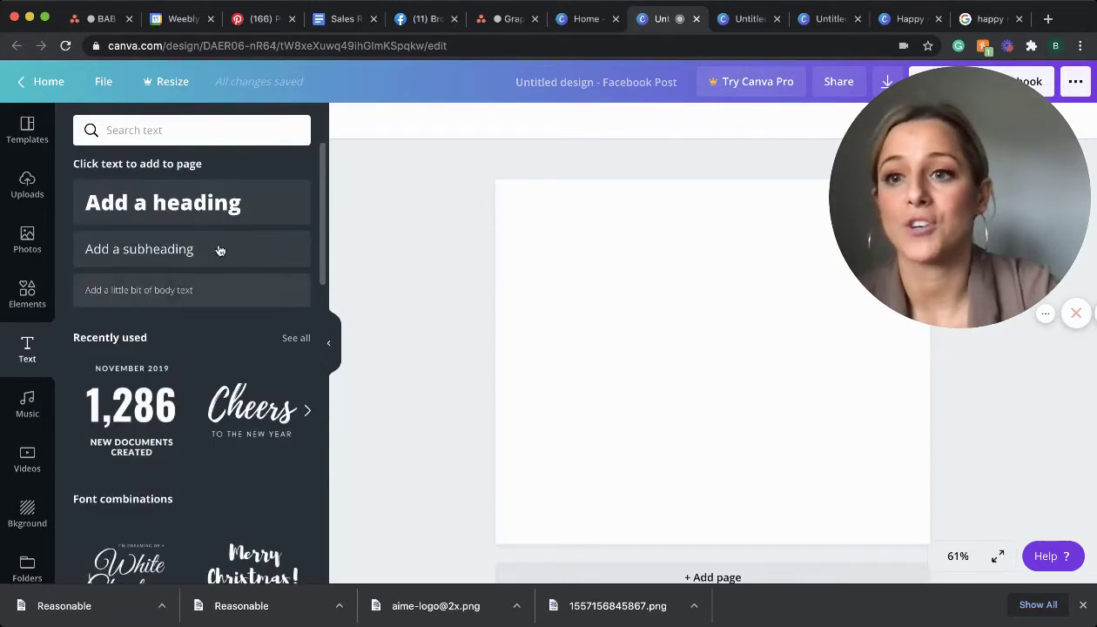
{"action": "left_click", "coordinate": [243, 198]}
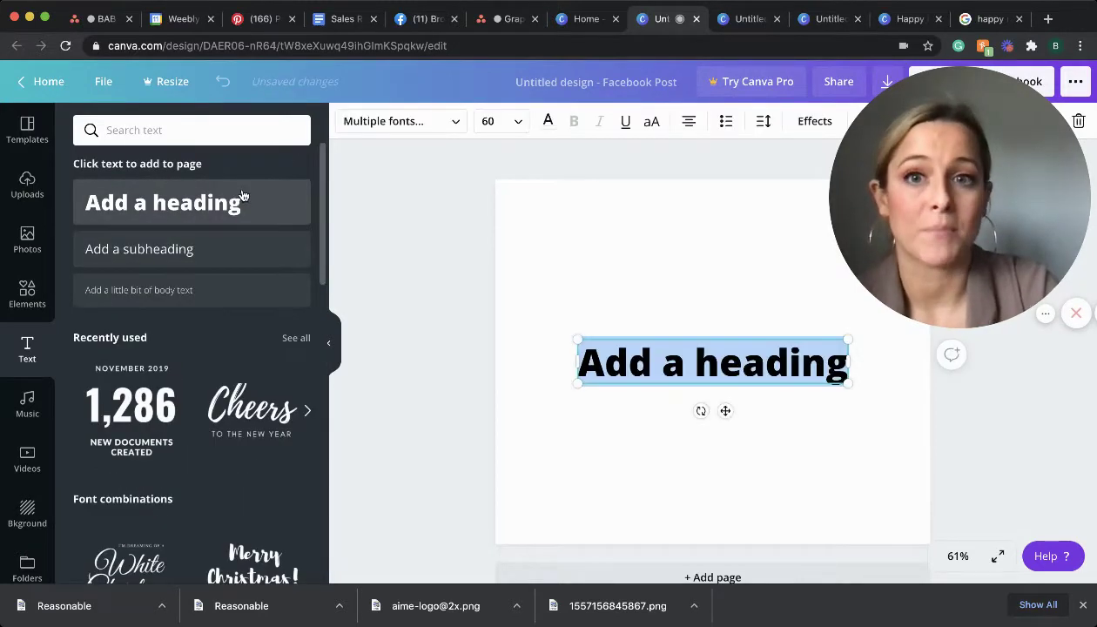
{"action": "left_click", "coordinate": [457, 124]}
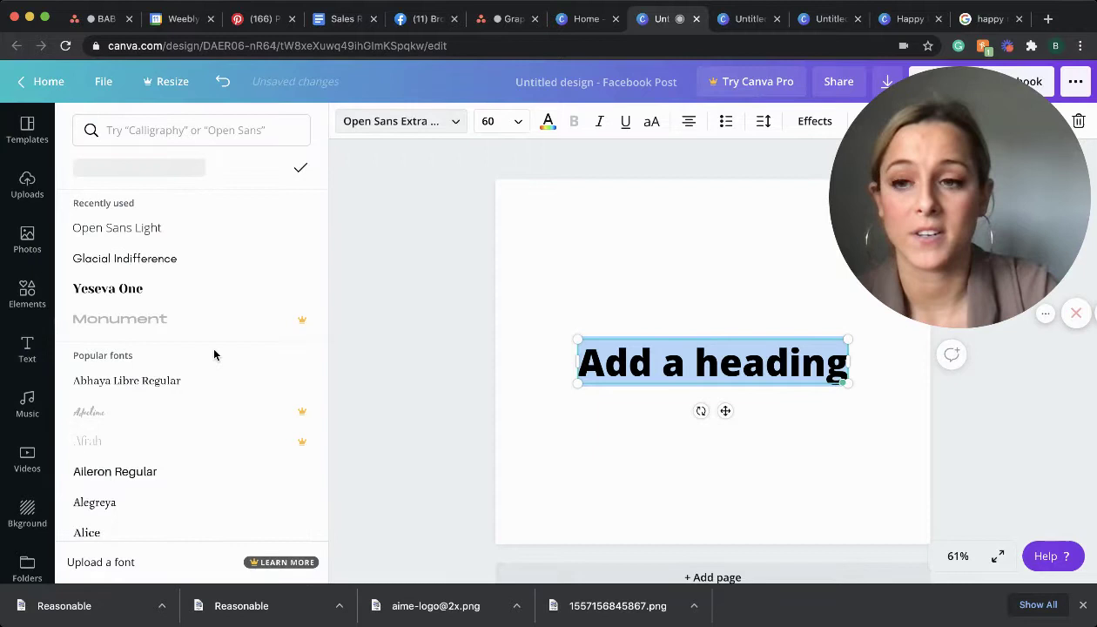
{"action": "scroll", "coordinate": [213, 353], "scroll_direction": "down", "scroll_amount": 5}
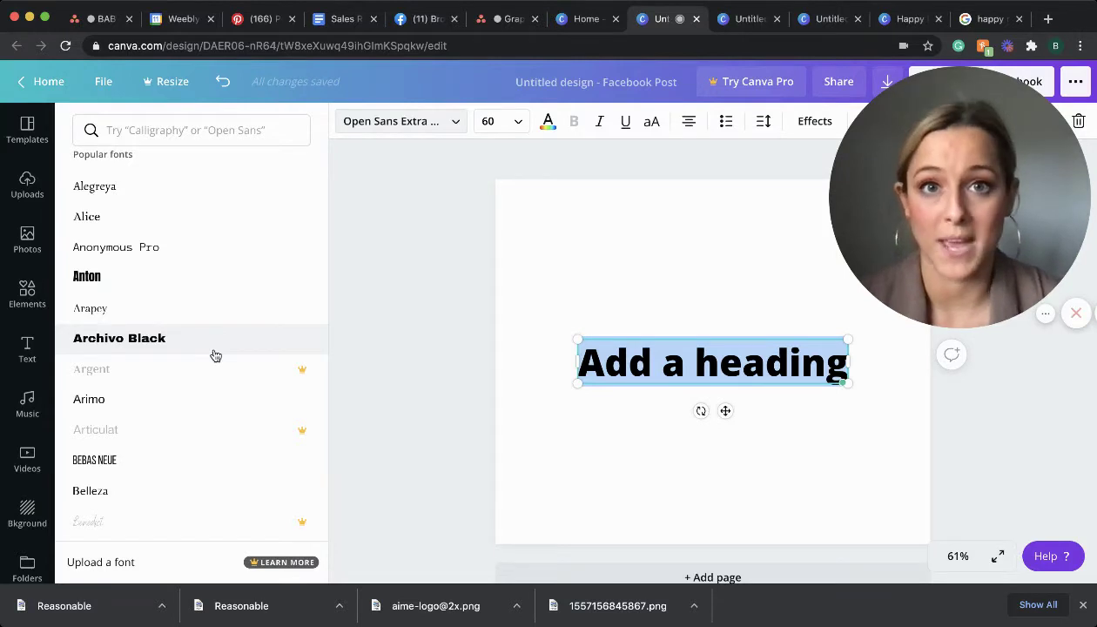
{"action": "key", "text": "Delete"}
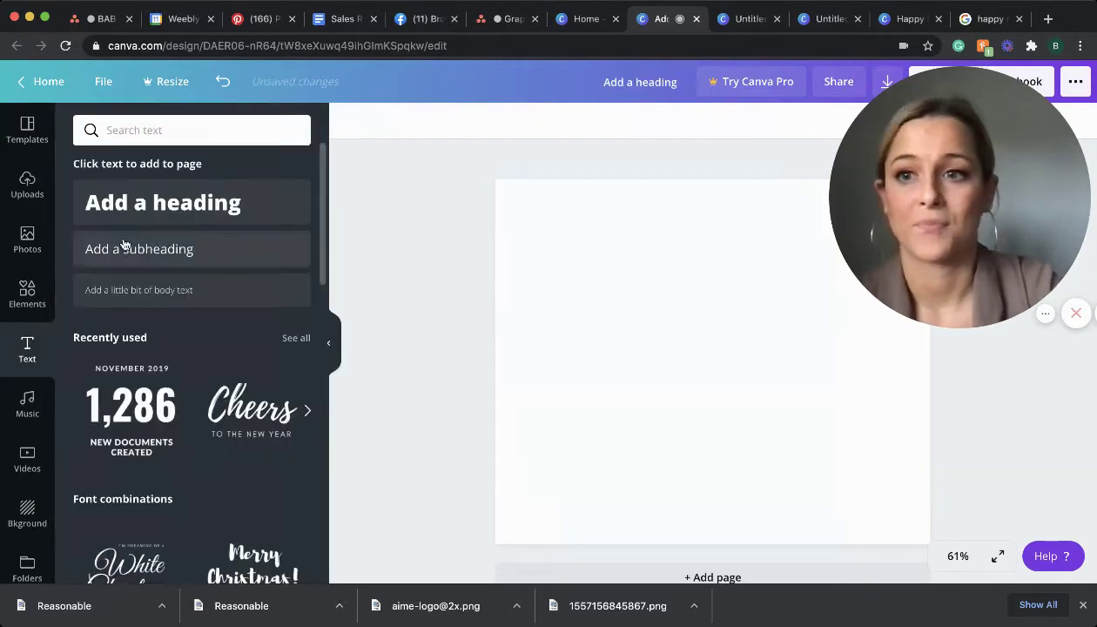
- Add the uploaded AIME logo and place it in the page's bottom-right corner
{"action": "left_click", "coordinate": [29, 140]}
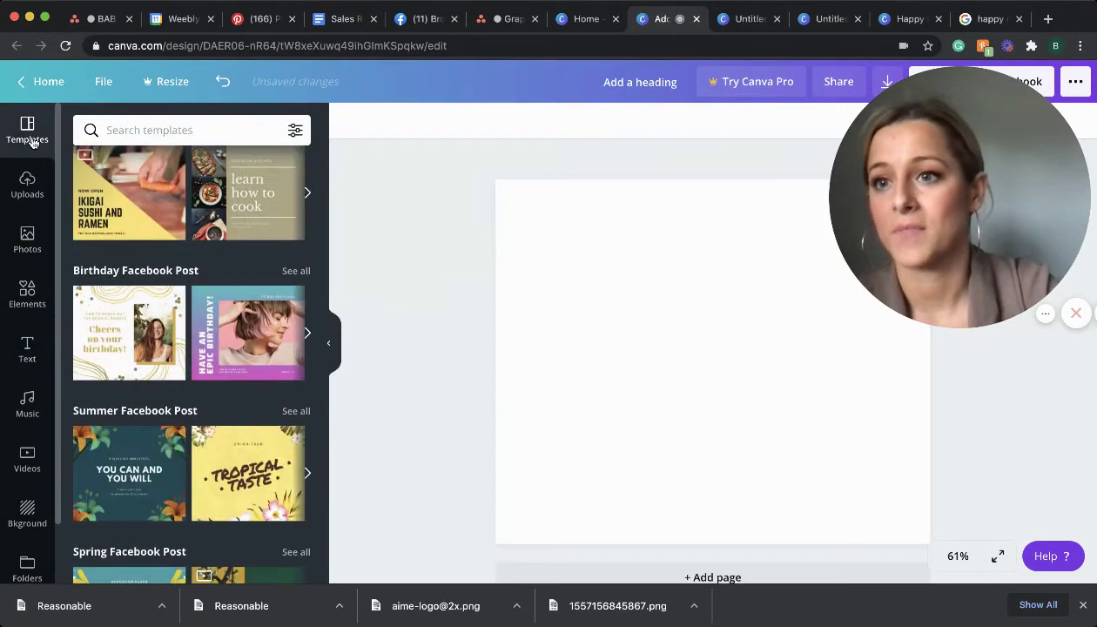
{"action": "left_click", "coordinate": [24, 190]}
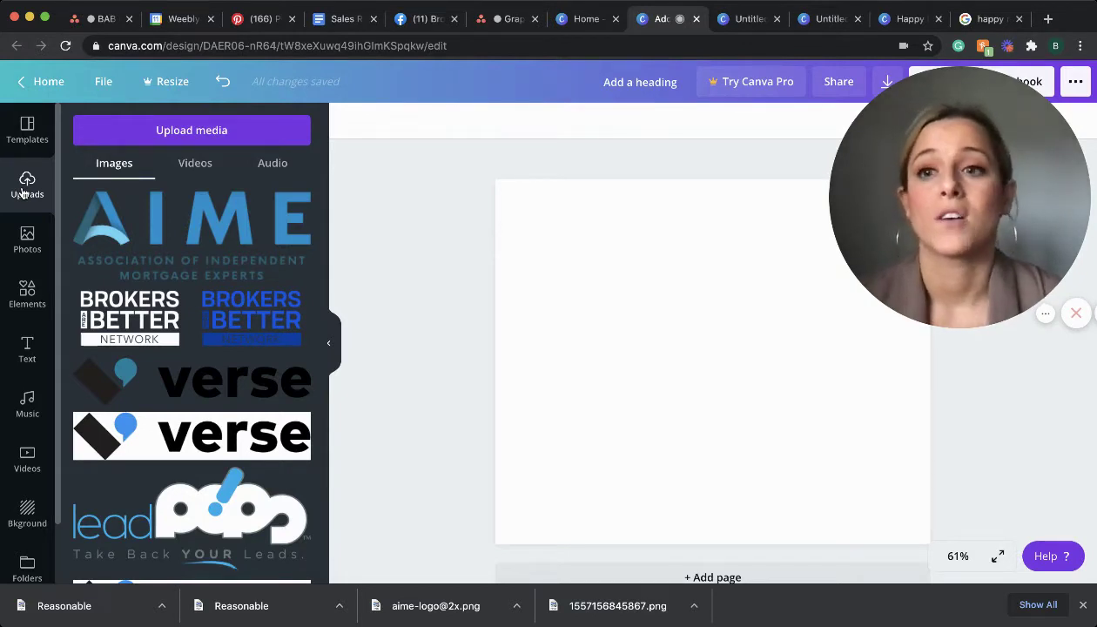
{"action": "left_click", "coordinate": [219, 223]}
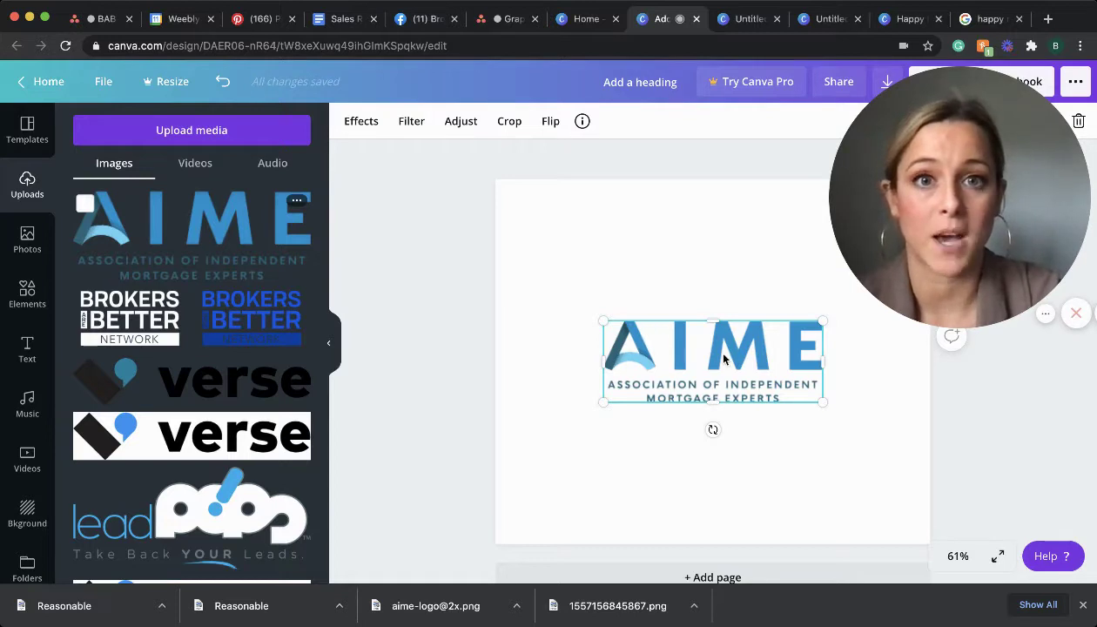
{"action": "left_click_drag", "start_coordinate": [723, 358], "coordinate": [817, 488]}
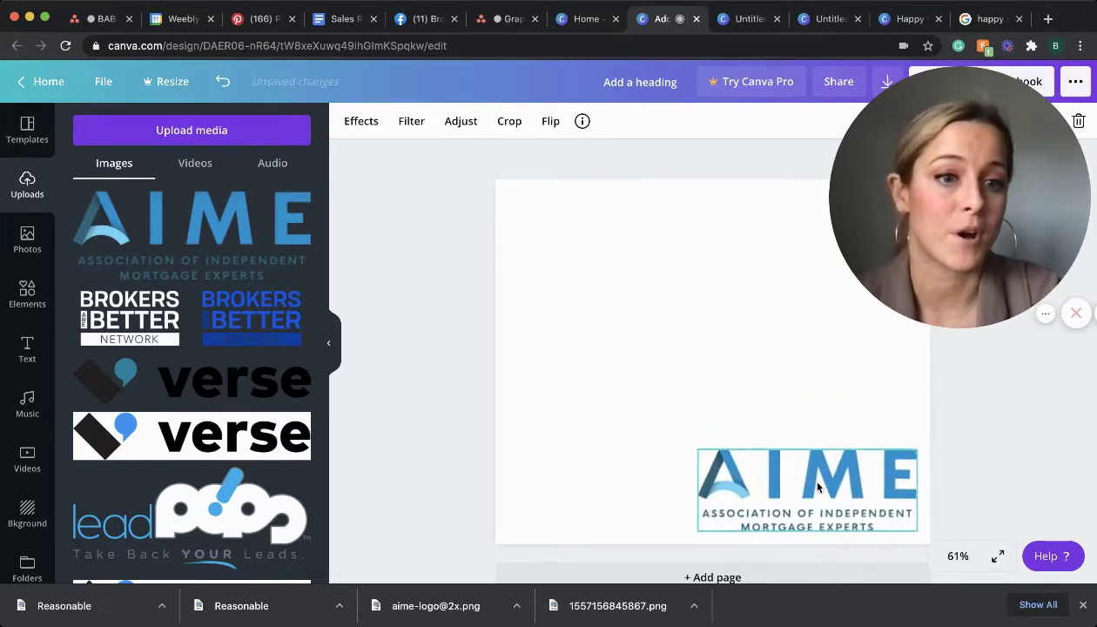
{"action": "left_click", "coordinate": [764, 381]}
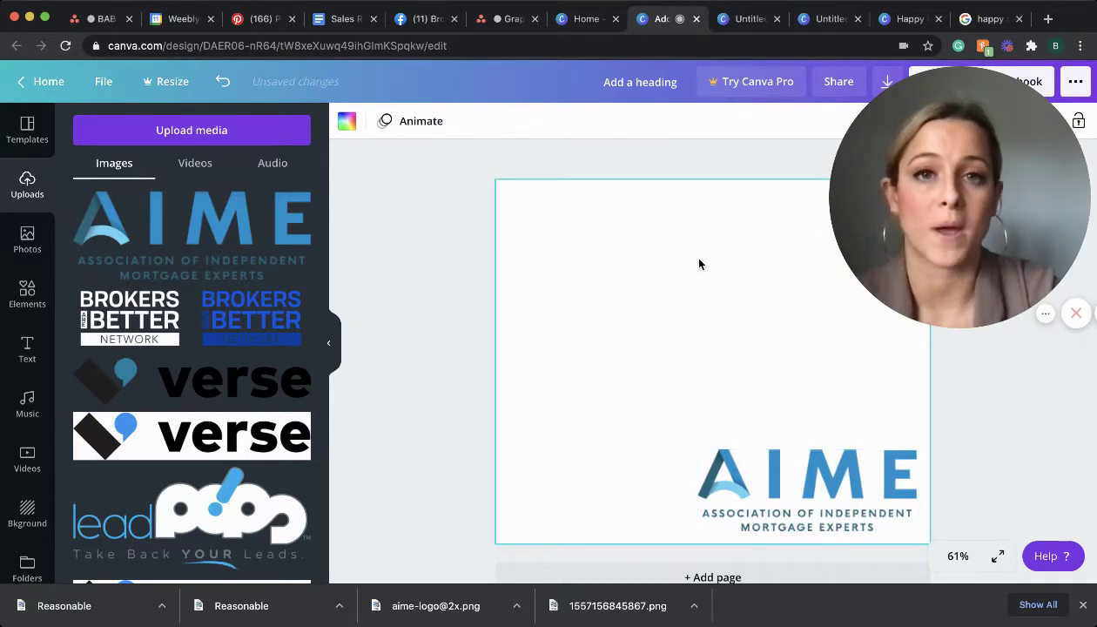
- Set the page background to the light blue from the logo's colour palette
{"action": "left_click", "coordinate": [348, 126]}
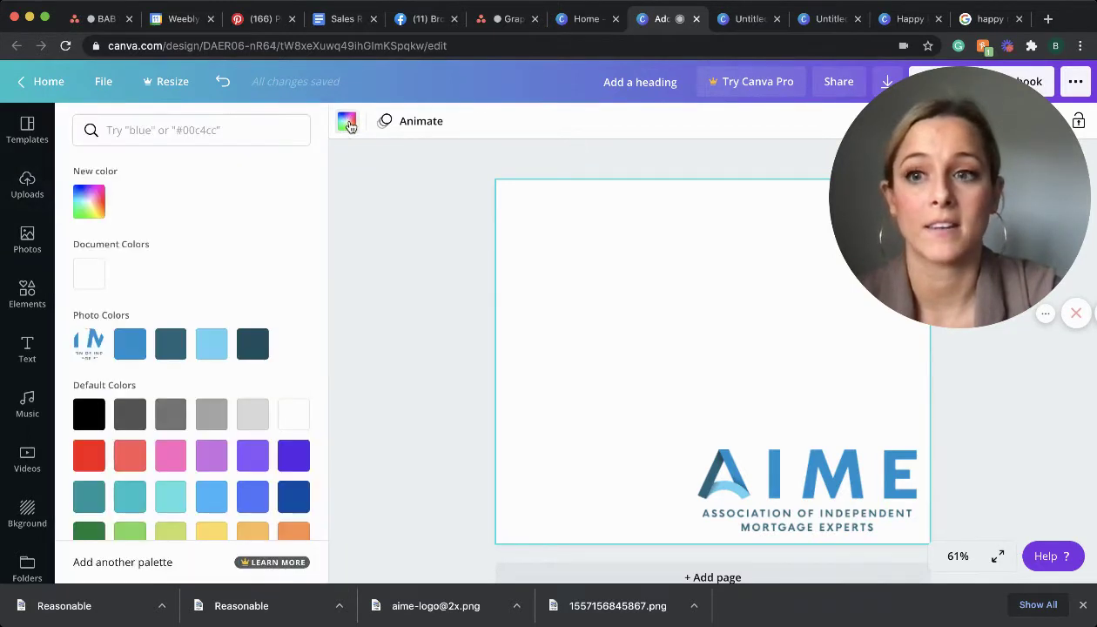
{"action": "scroll", "coordinate": [262, 225], "scroll_direction": "down", "scroll_amount": 2}
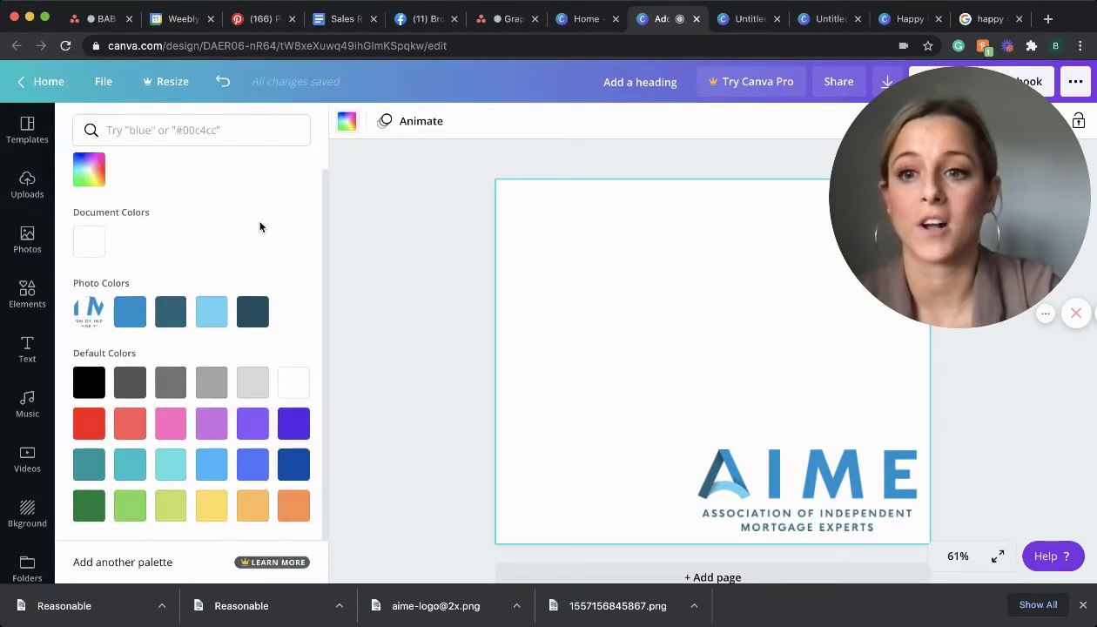
{"action": "scroll", "coordinate": [261, 226], "scroll_direction": "up", "scroll_amount": 2}
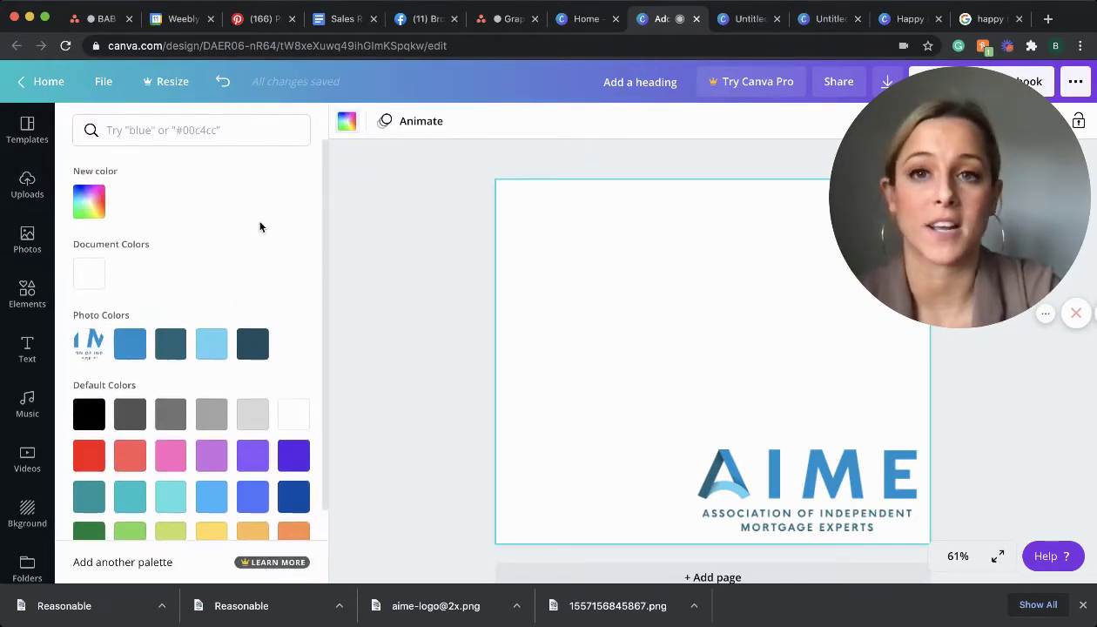
{"action": "left_click", "coordinate": [211, 345]}
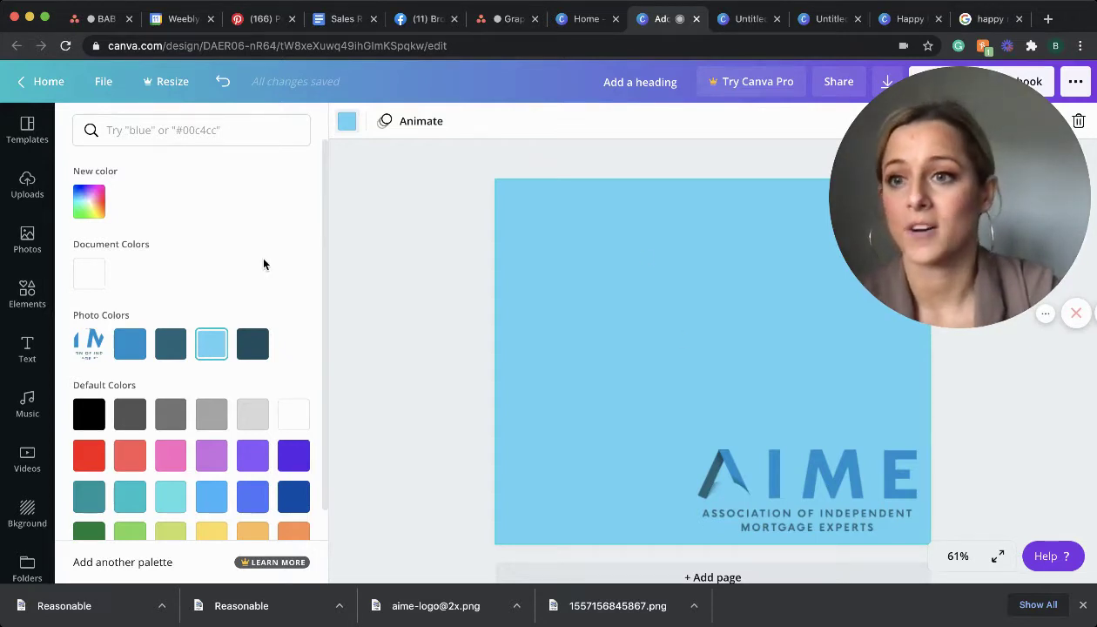
- Add a heading text box and type HAPPY NEW YEAR in capitals
{"action": "left_click", "coordinate": [27, 349]}
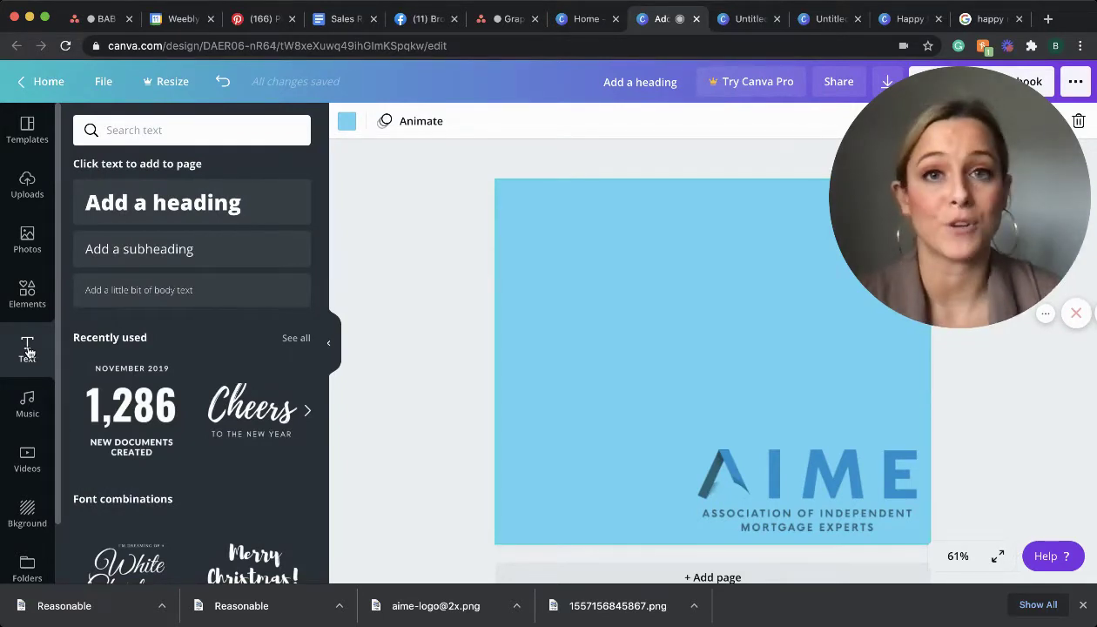
{"action": "left_click", "coordinate": [149, 202]}
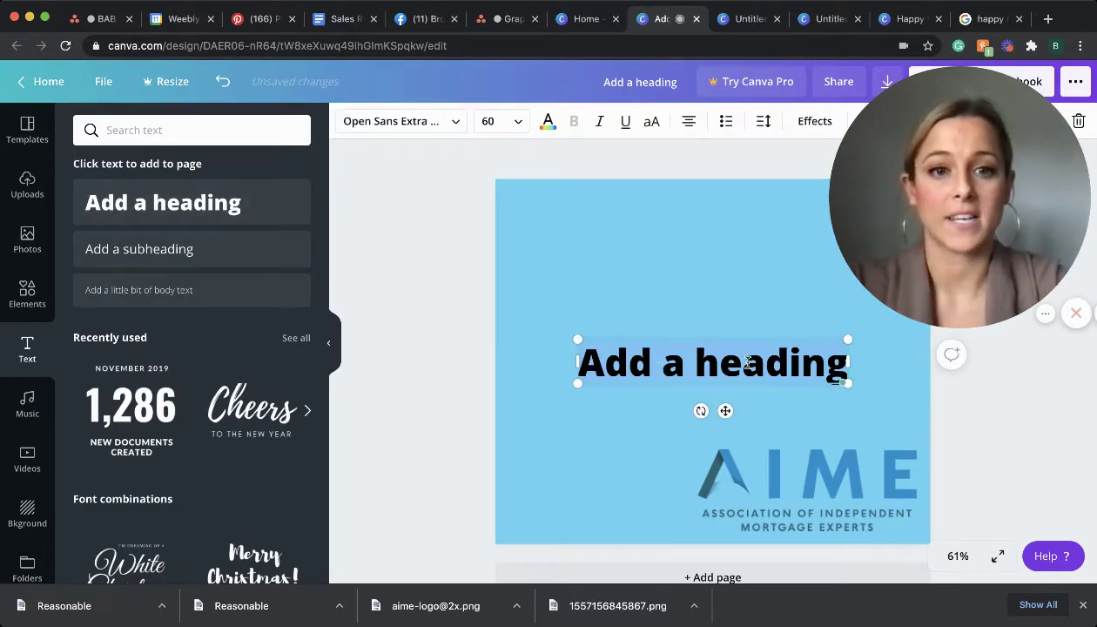
{"action": "key", "text": "BackSpace"}
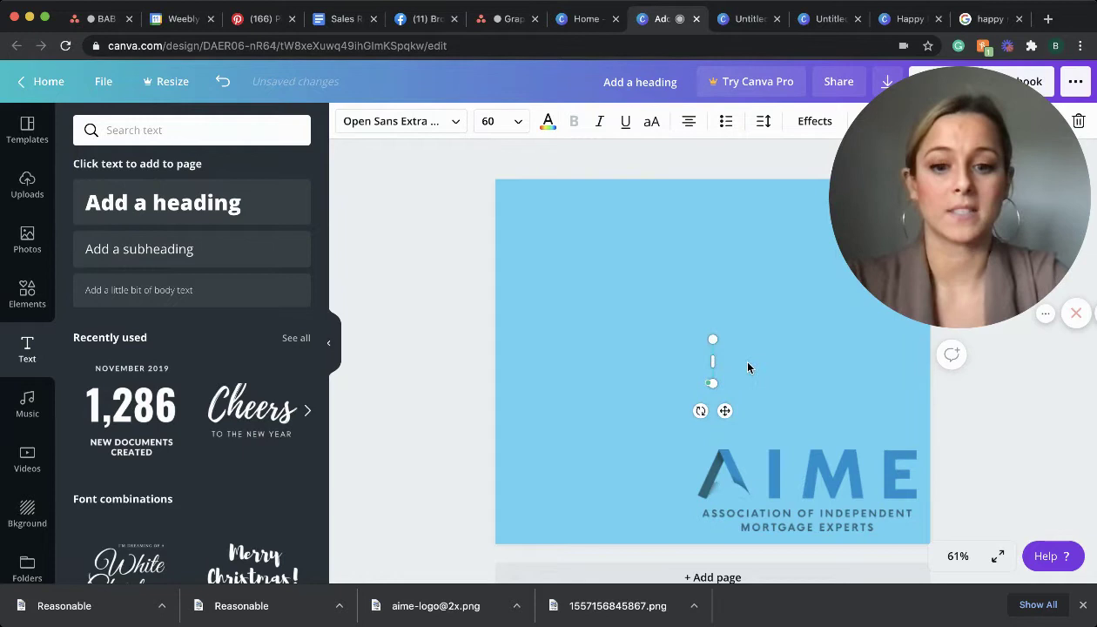
{"action": "type", "text": "Happy"}
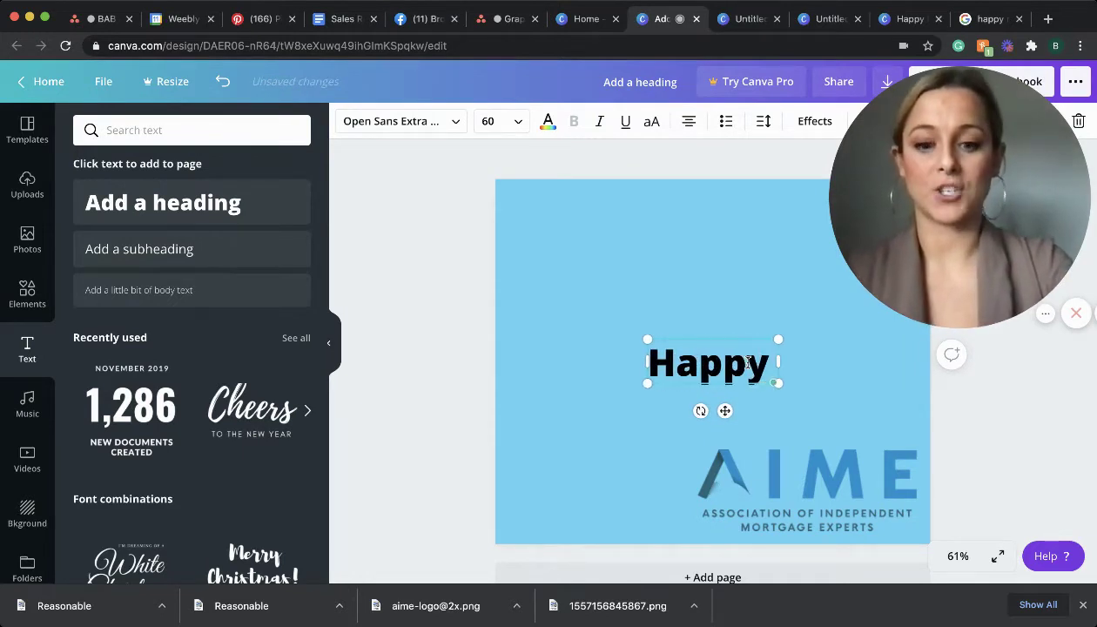
{"action": "key", "text": "BackSpace"}
{"action": "key", "text": "BackSpace"}
{"action": "key", "text": "BackSpace"}
{"action": "key", "text": "BackSpace"}
{"action": "type", "text": "APP"}
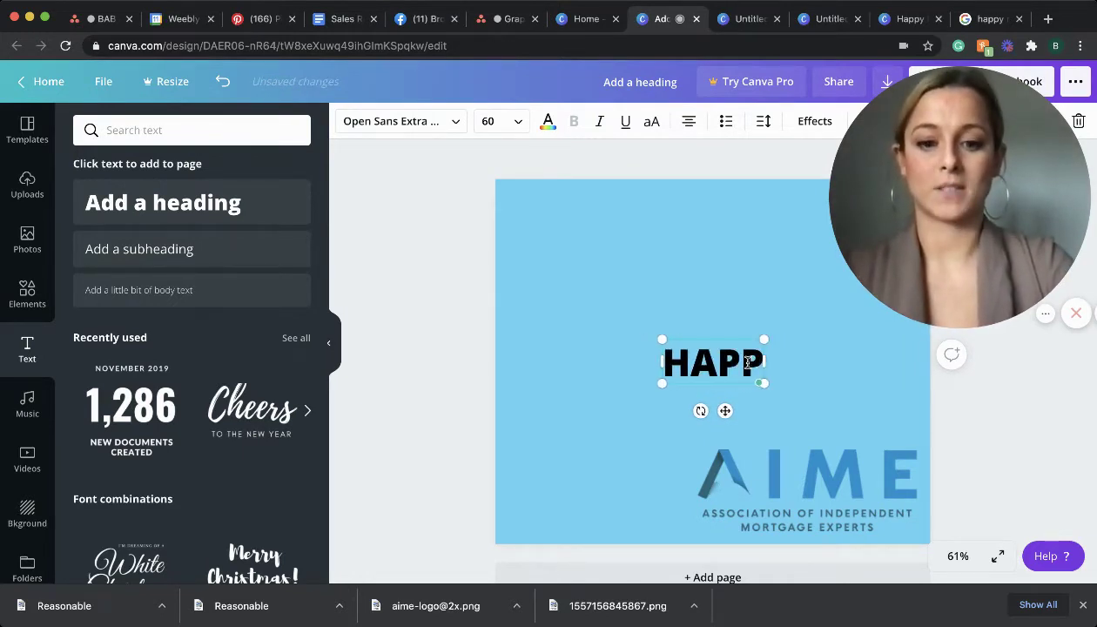
{"action": "type", "text": "Y NEW YEAR"}
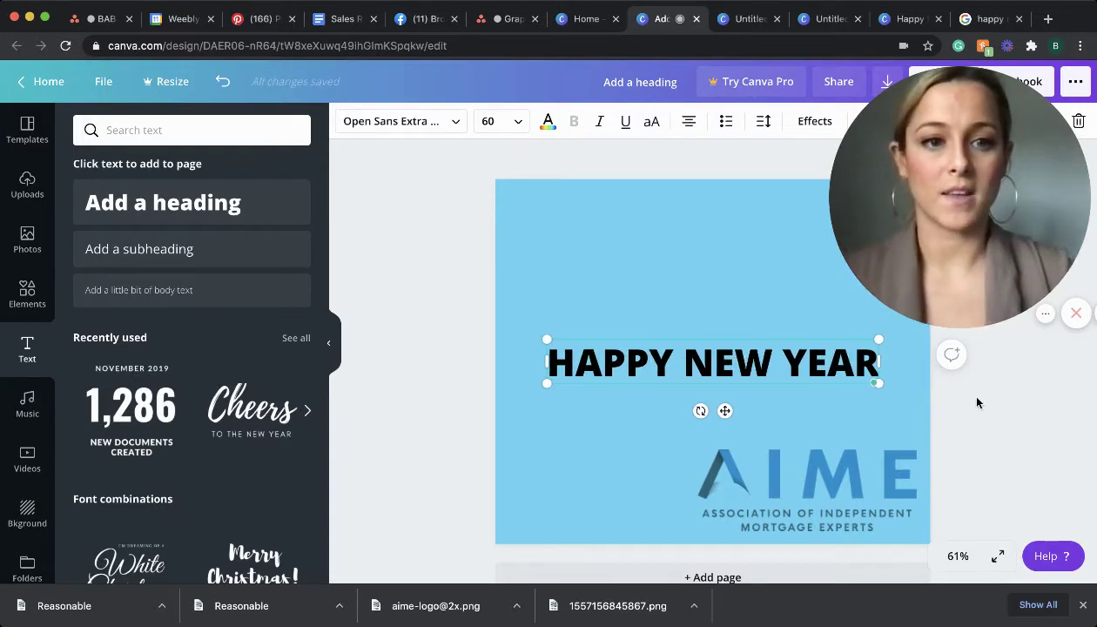
- Move the heading to the top of the page, enlarge it to 62.7 and centre it
{"action": "left_click", "coordinate": [914, 400]}
{"action": "left_click", "coordinate": [741, 375]}
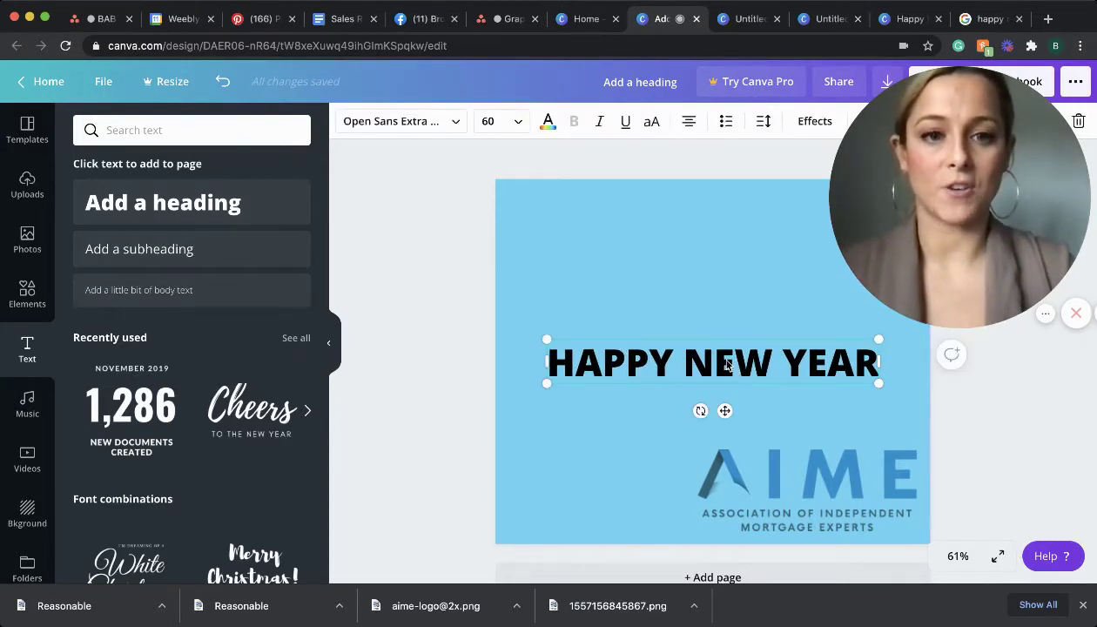
{"action": "left_click_drag", "start_coordinate": [728, 365], "coordinate": [747, 216]}
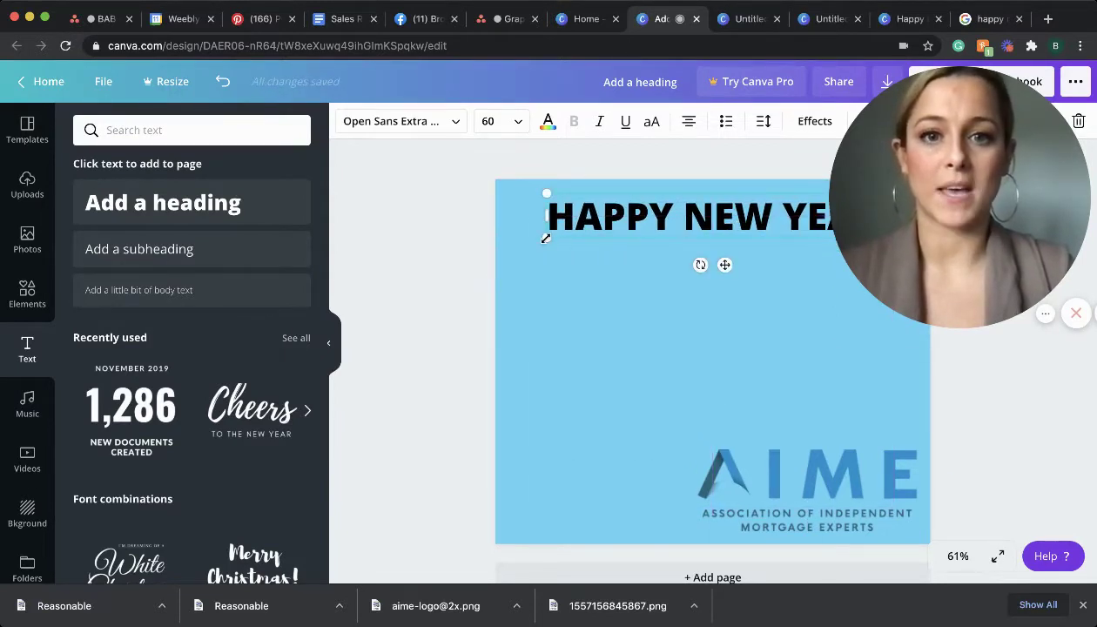
{"action": "left_click_drag", "start_coordinate": [545, 238], "coordinate": [524, 250]}
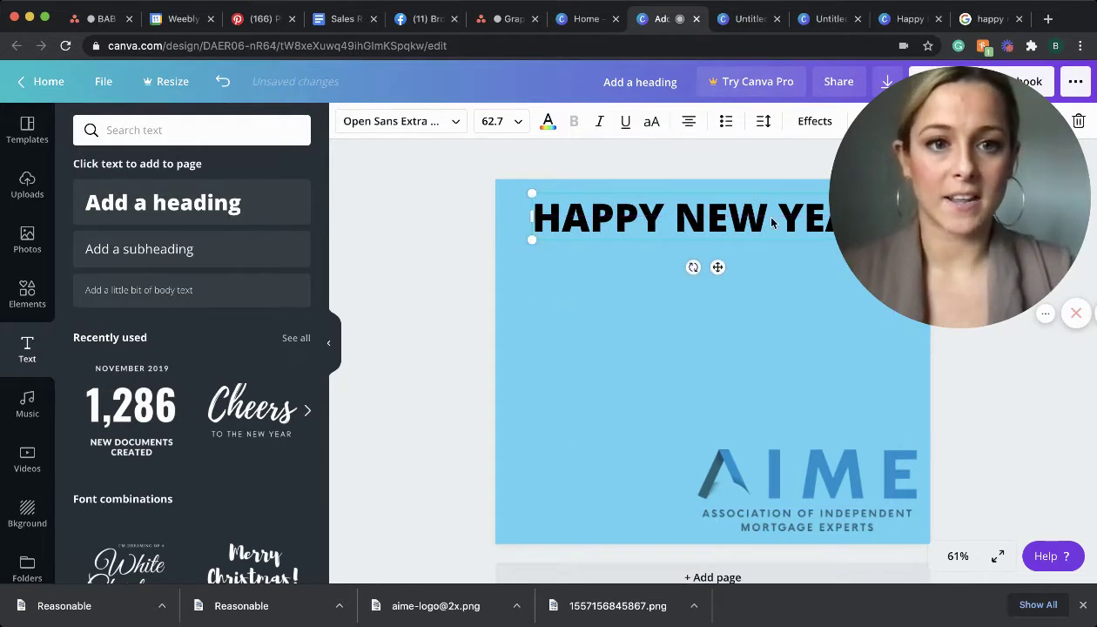
{"action": "mouse_move", "coordinate": [772, 222]}
{"action": "left_mouse_down"}
{"action": "mouse_move", "coordinate": [777, 255]}
{"action": "mouse_move", "coordinate": [779, 221]}
{"action": "left_mouse_up"}
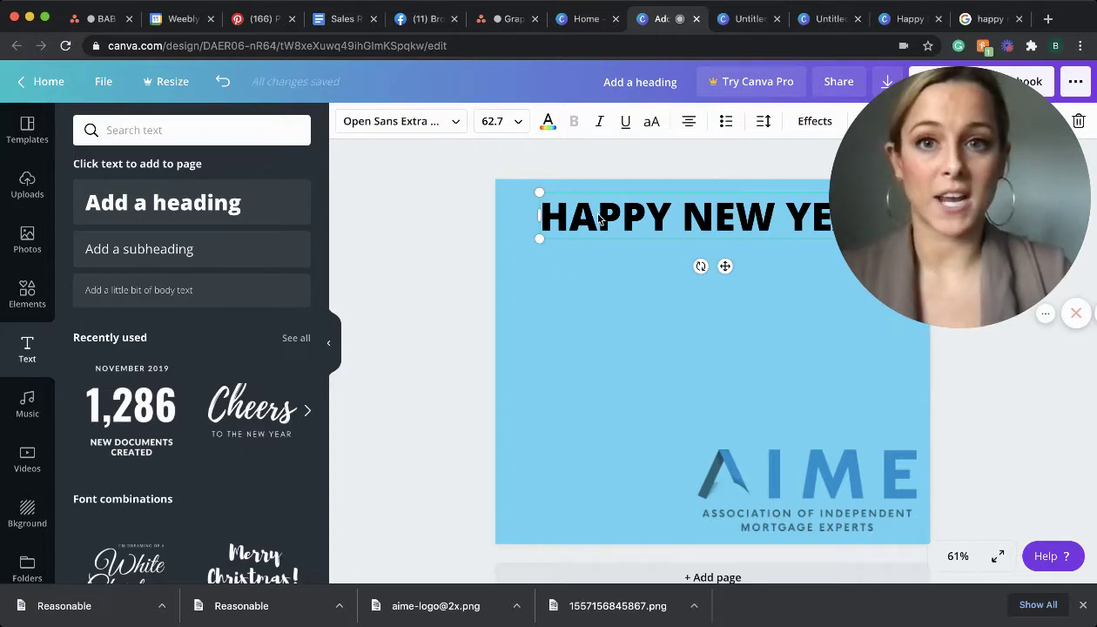
{"action": "left_click", "coordinate": [598, 216]}
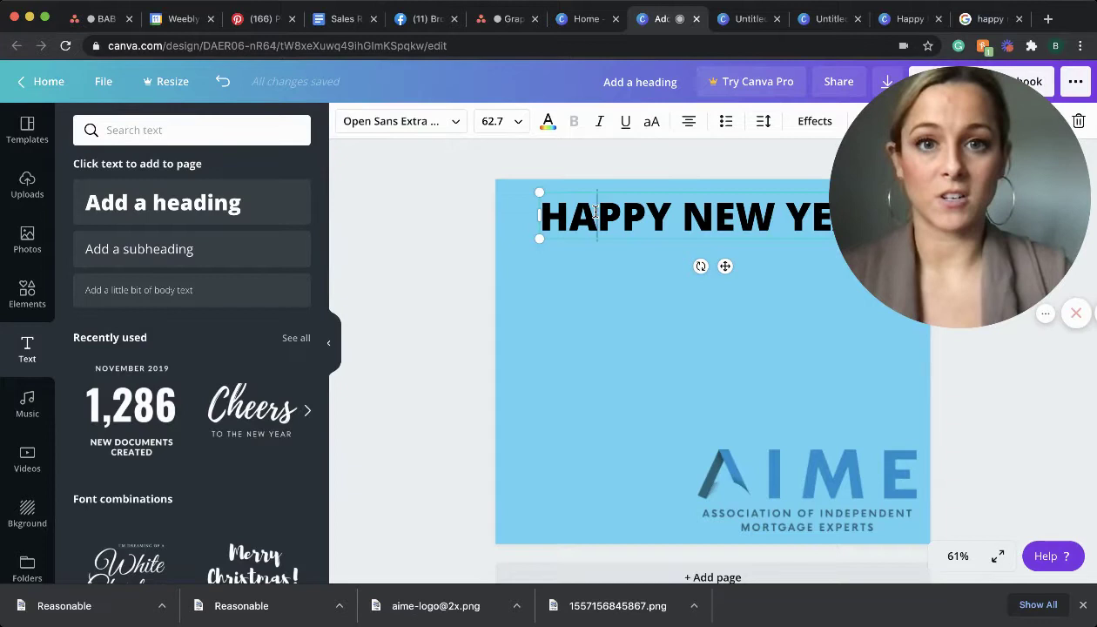
- Recolour the heading dark navy, keeping its Open Sans Extra Bold font
{"action": "left_click", "coordinate": [548, 124]}
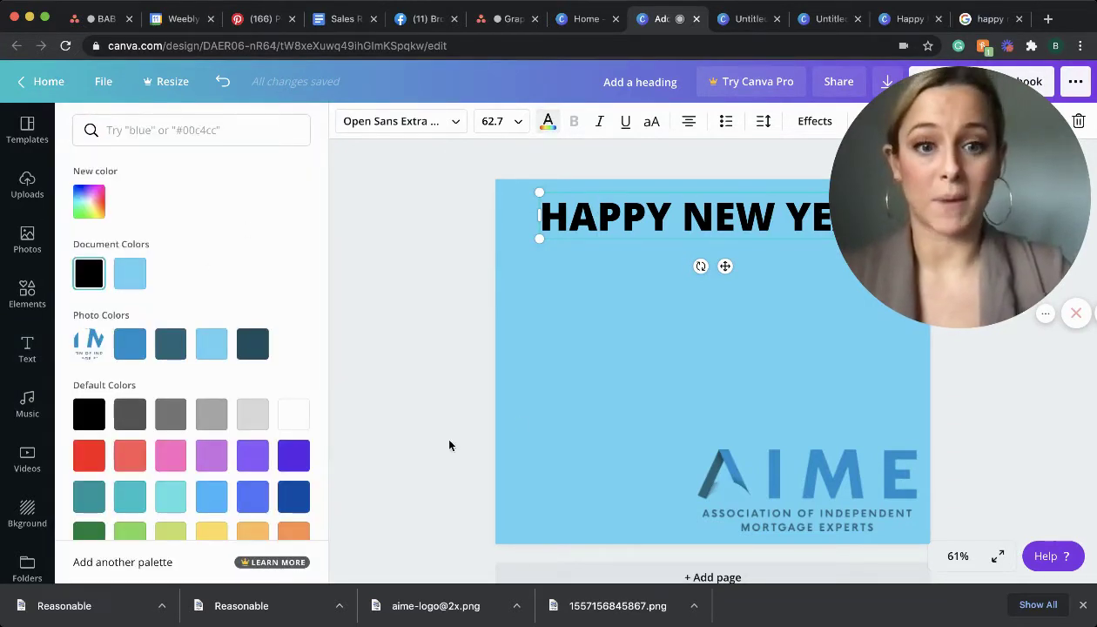
{"action": "left_click", "coordinate": [253, 344]}
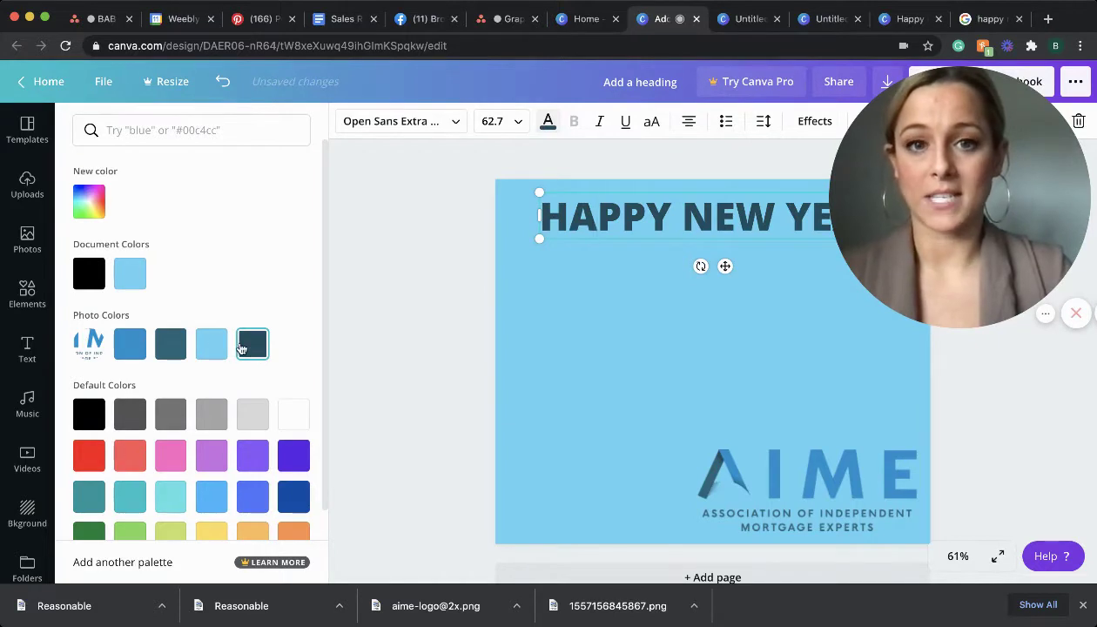
{"action": "left_click", "coordinate": [458, 125]}
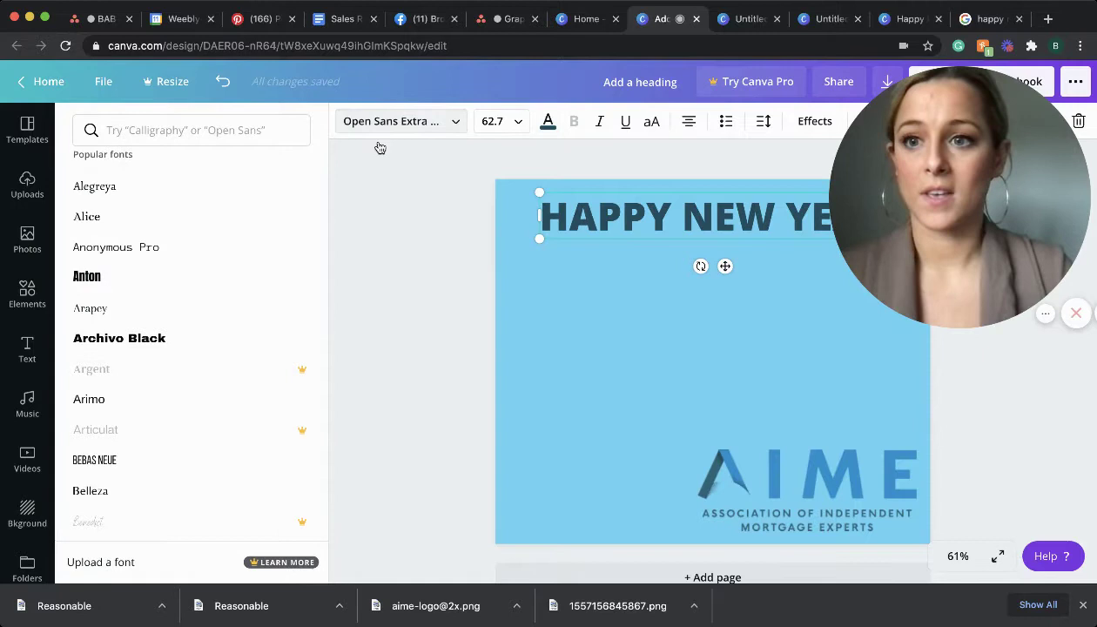
{"action": "scroll", "coordinate": [144, 349], "scroll_direction": "up", "scroll_amount": 1}
{"action": "scroll", "coordinate": [143, 348], "scroll_direction": "up", "scroll_amount": 3}
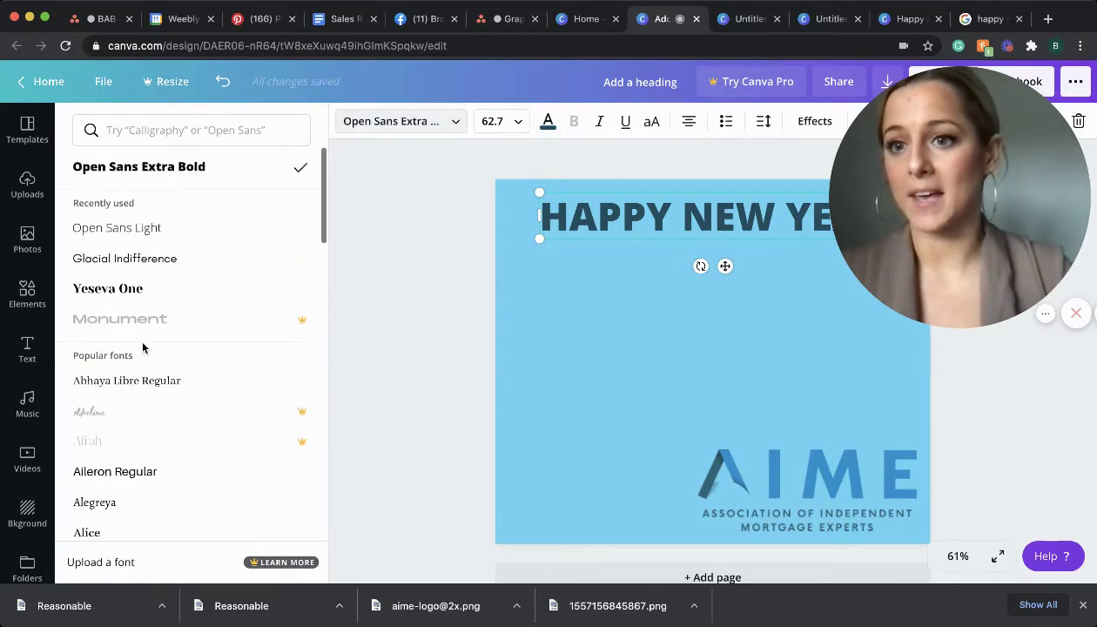
{"action": "scroll", "coordinate": [144, 348], "scroll_direction": "down", "scroll_amount": 4}
{"action": "scroll", "coordinate": [144, 348], "scroll_direction": "down", "scroll_amount": 7}
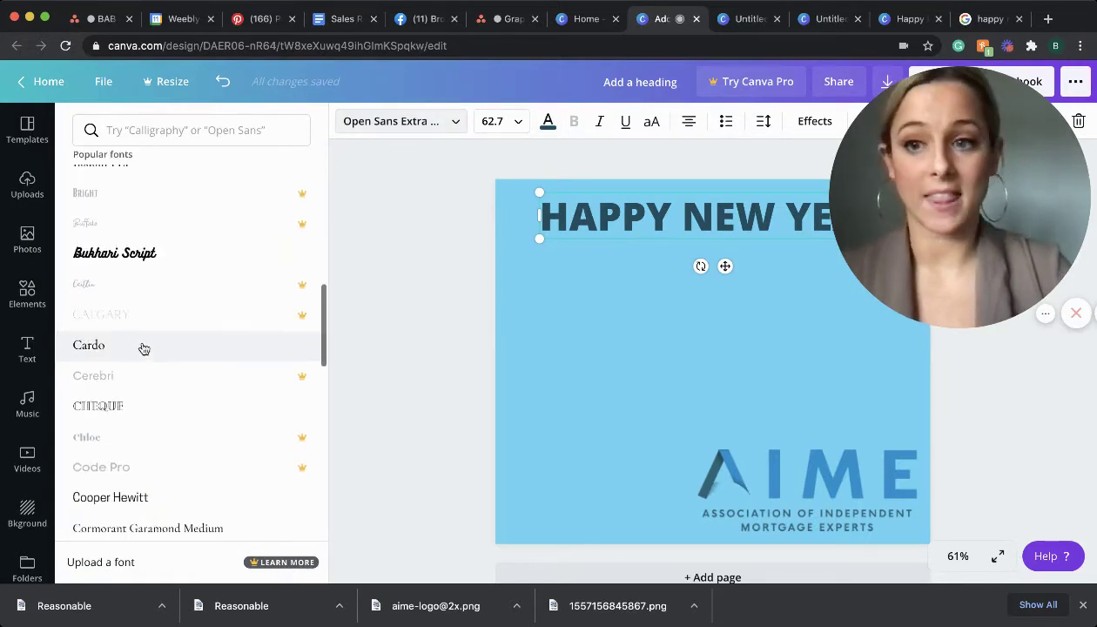
{"action": "scroll", "coordinate": [144, 348], "scroll_direction": "down", "scroll_amount": 1}
{"action": "scroll", "coordinate": [144, 348], "scroll_direction": "up", "scroll_amount": 11}
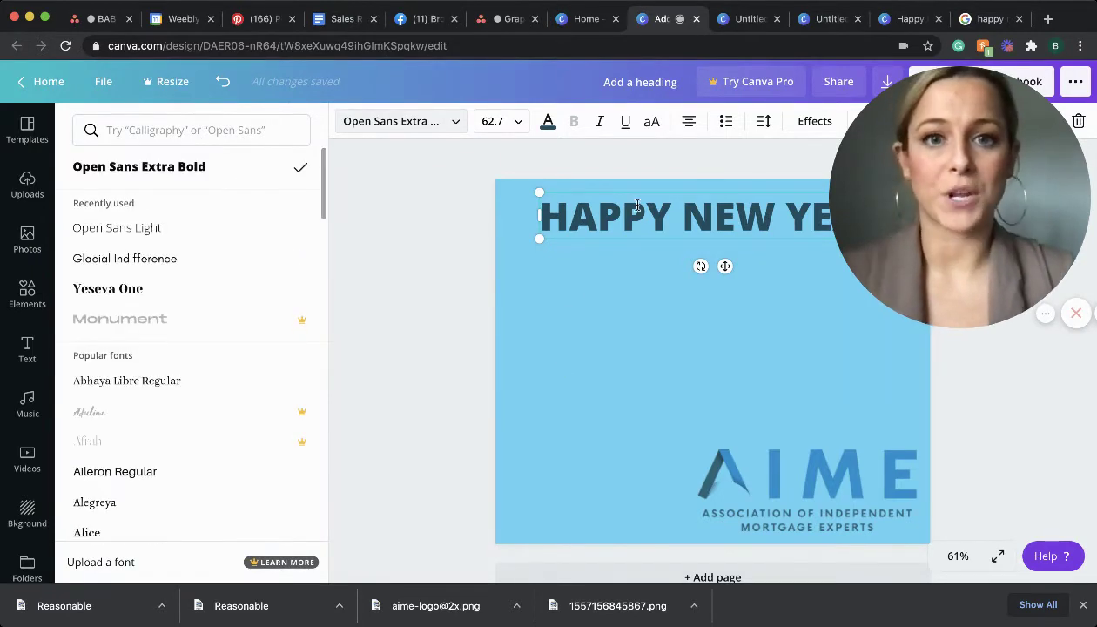
{"action": "key", "text": "Escape"}
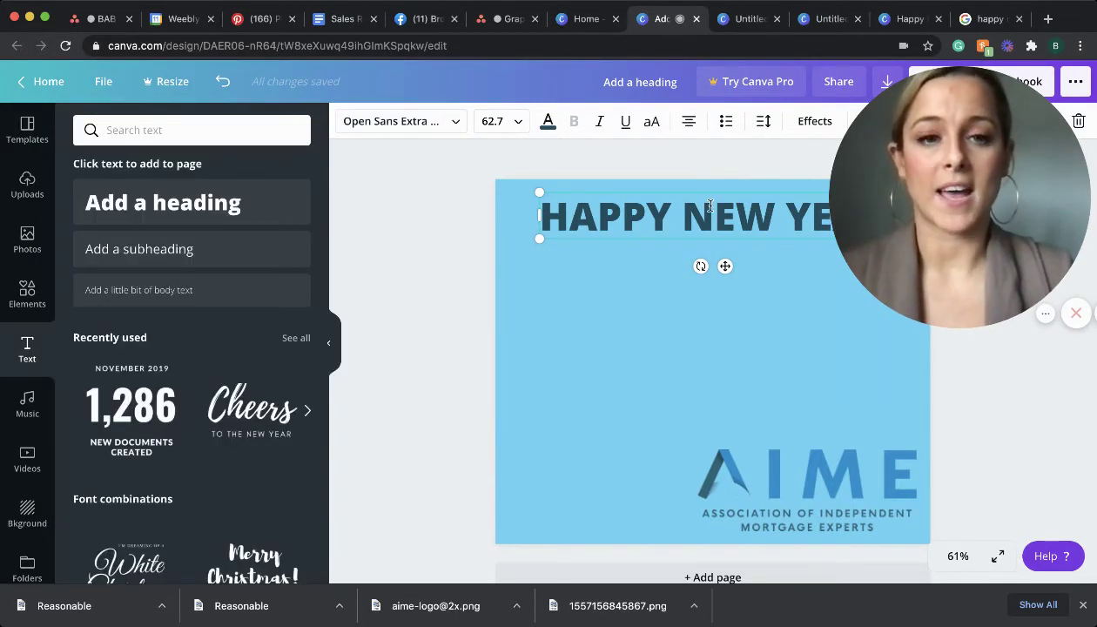
{"action": "left_click", "coordinate": [516, 398]}
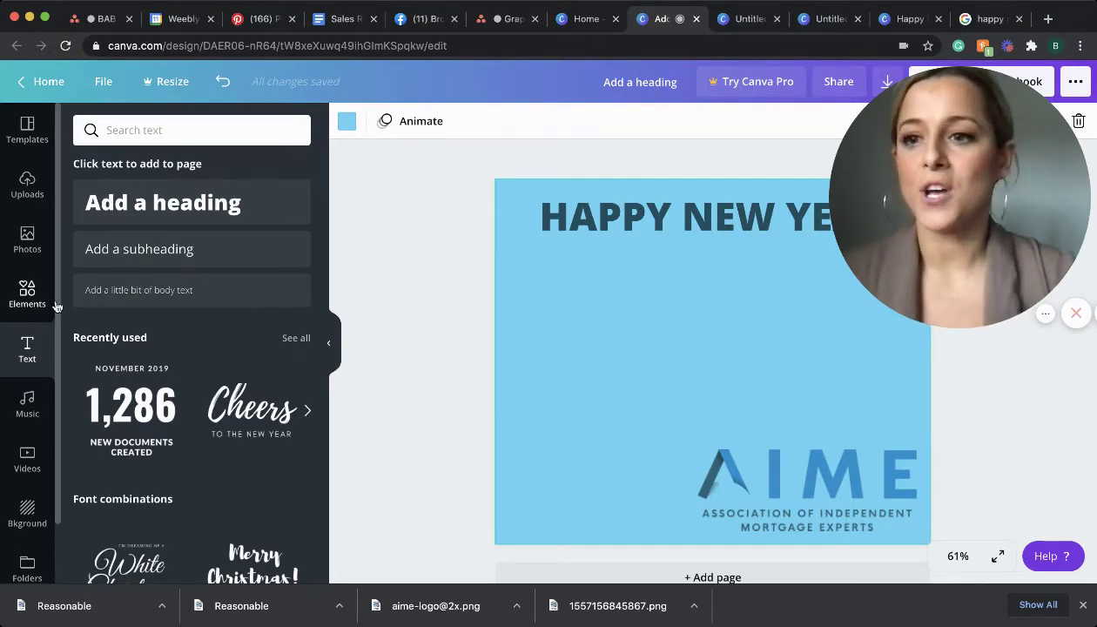
- Search the elements for 'Fireworks' and browse the free and Pro results
{"action": "left_click", "coordinate": [27, 292]}
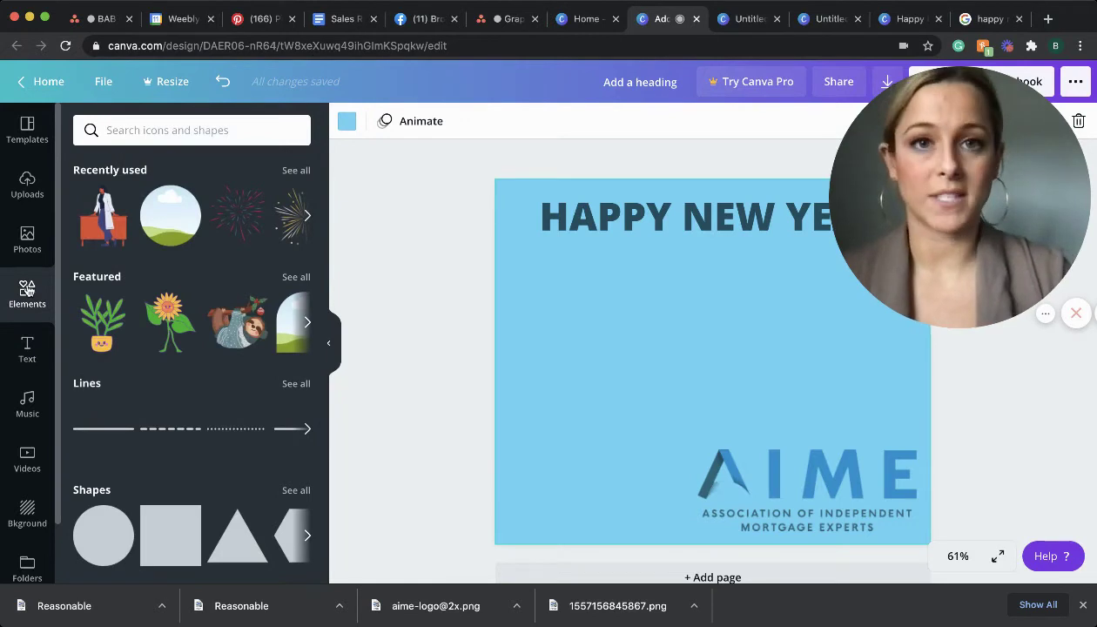
{"action": "left_click", "coordinate": [141, 129]}
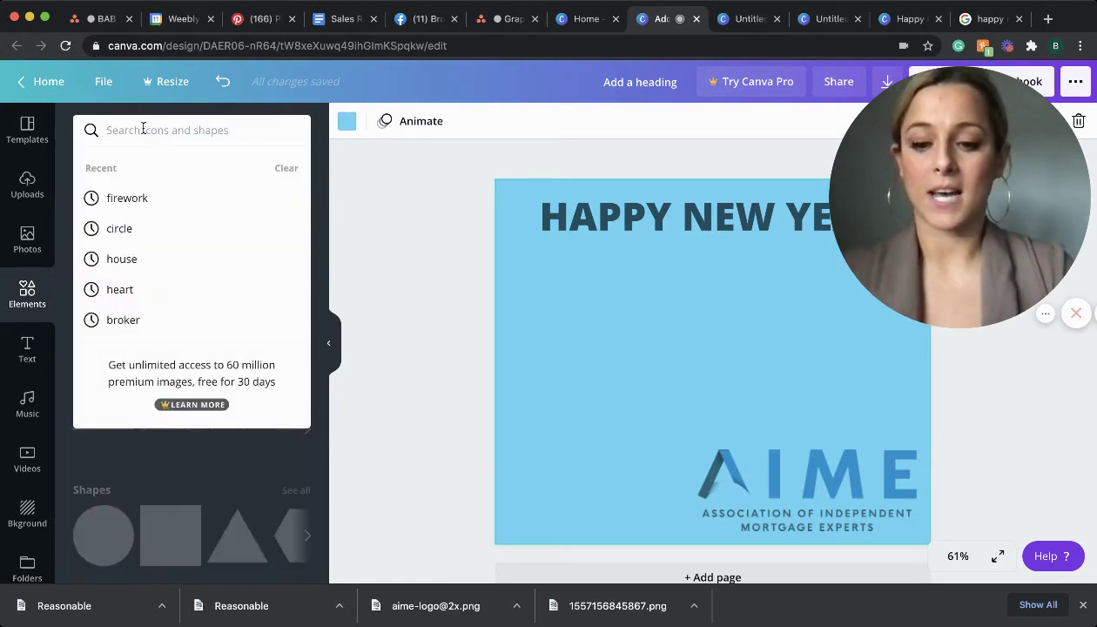
{"action": "type", "text": "Fireworks"}
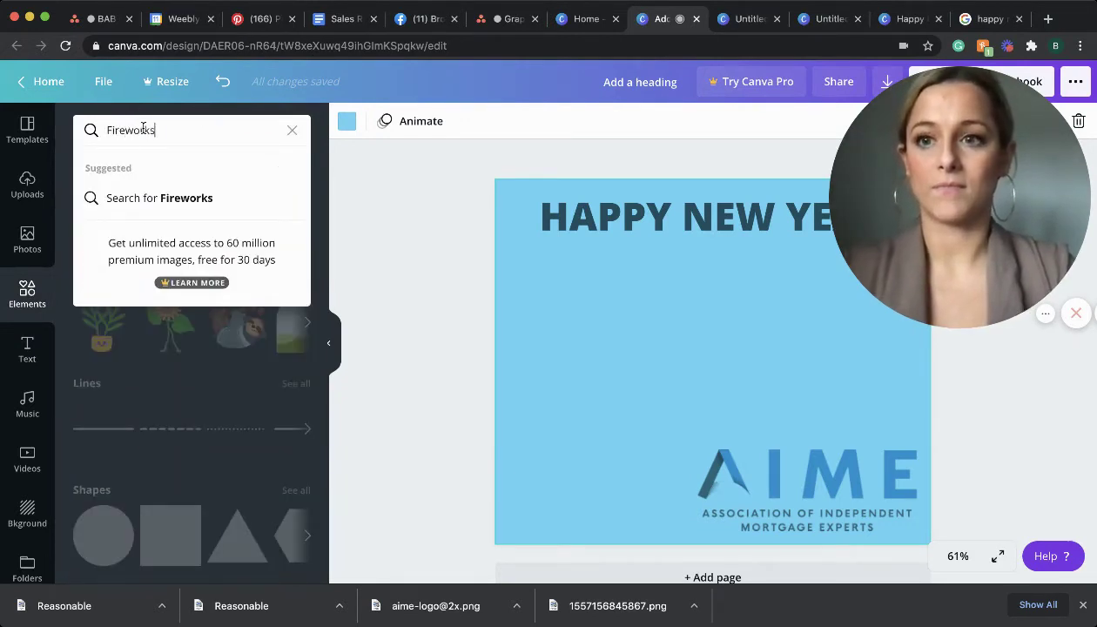
{"action": "key", "text": "Return"}
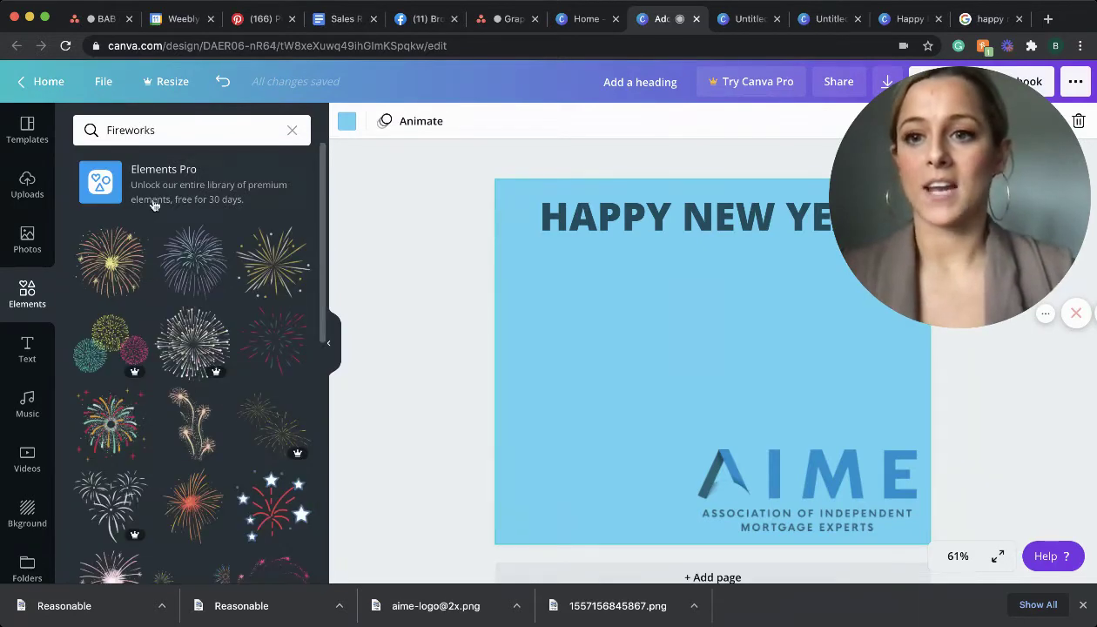
{"action": "scroll", "coordinate": [163, 421], "scroll_direction": "down", "scroll_amount": 2}
{"action": "scroll", "coordinate": [163, 421], "scroll_direction": "down", "scroll_amount": 5}
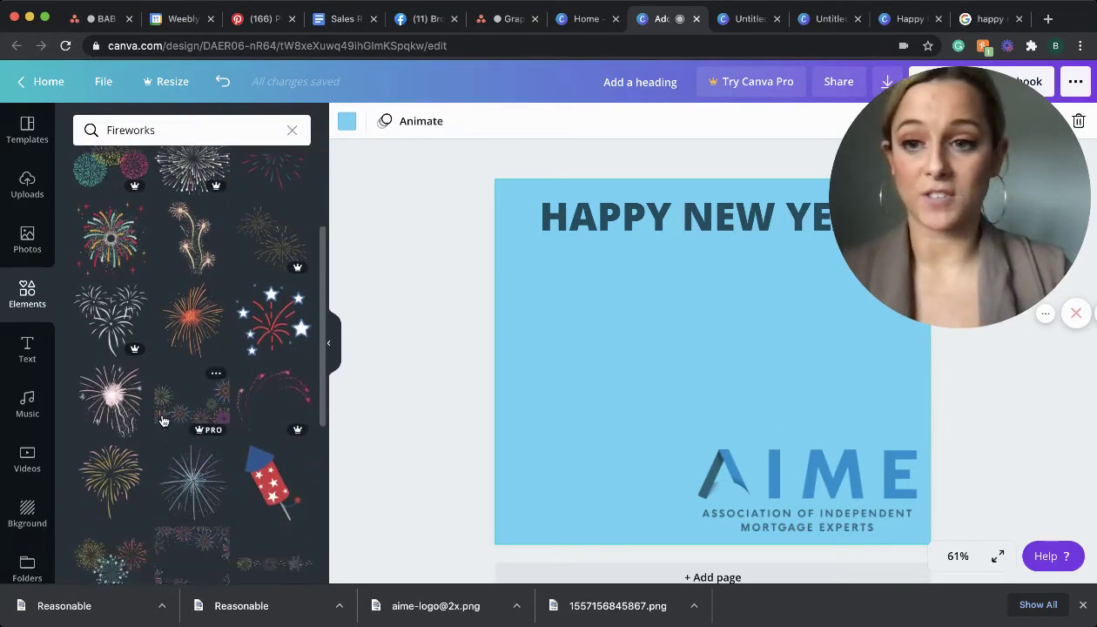
{"action": "scroll", "coordinate": [162, 422], "scroll_direction": "down", "scroll_amount": 2}
{"action": "scroll", "coordinate": [163, 421], "scroll_direction": "up", "scroll_amount": 3}
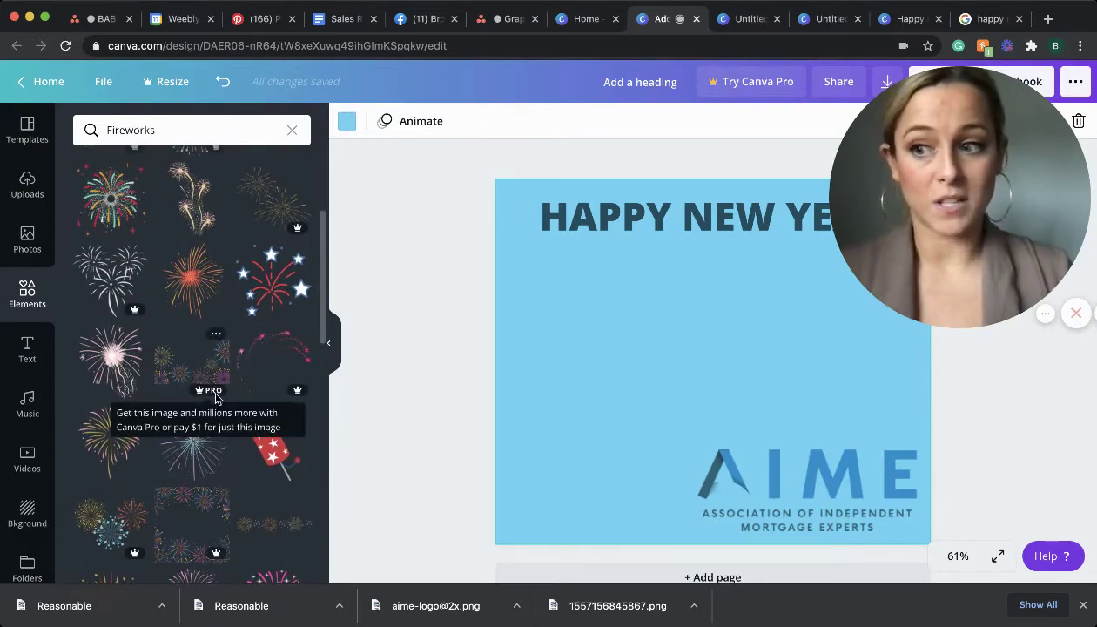
{"action": "scroll", "coordinate": [200, 366], "scroll_direction": "up", "scroll_amount": 5}
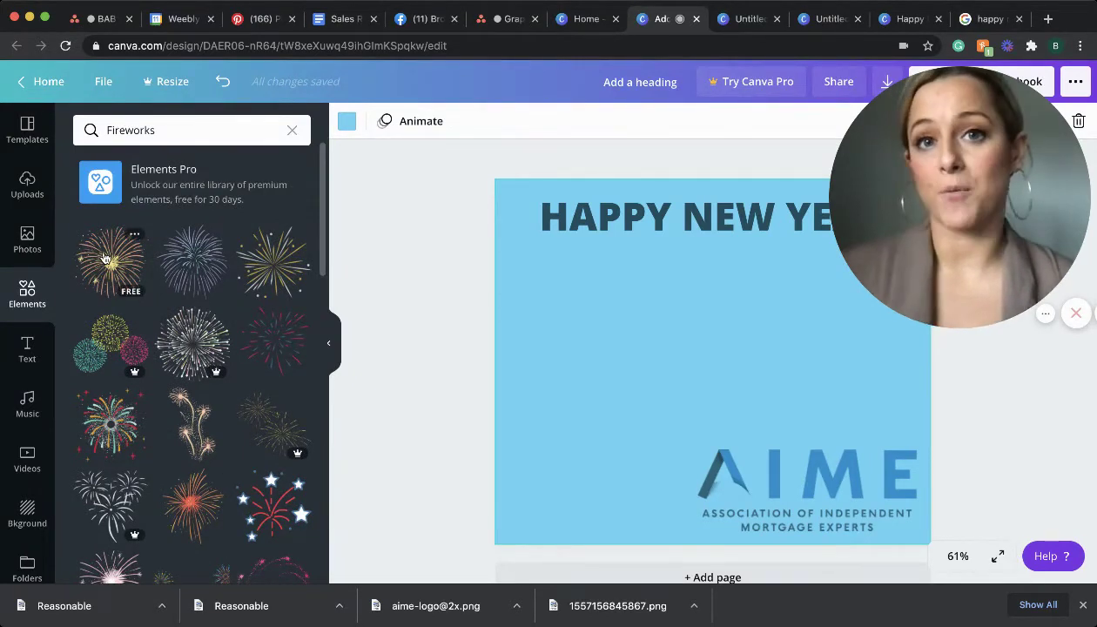
- Add a firework graphic, move it under the heading and shrink it slightly
{"action": "left_click", "coordinate": [104, 259]}
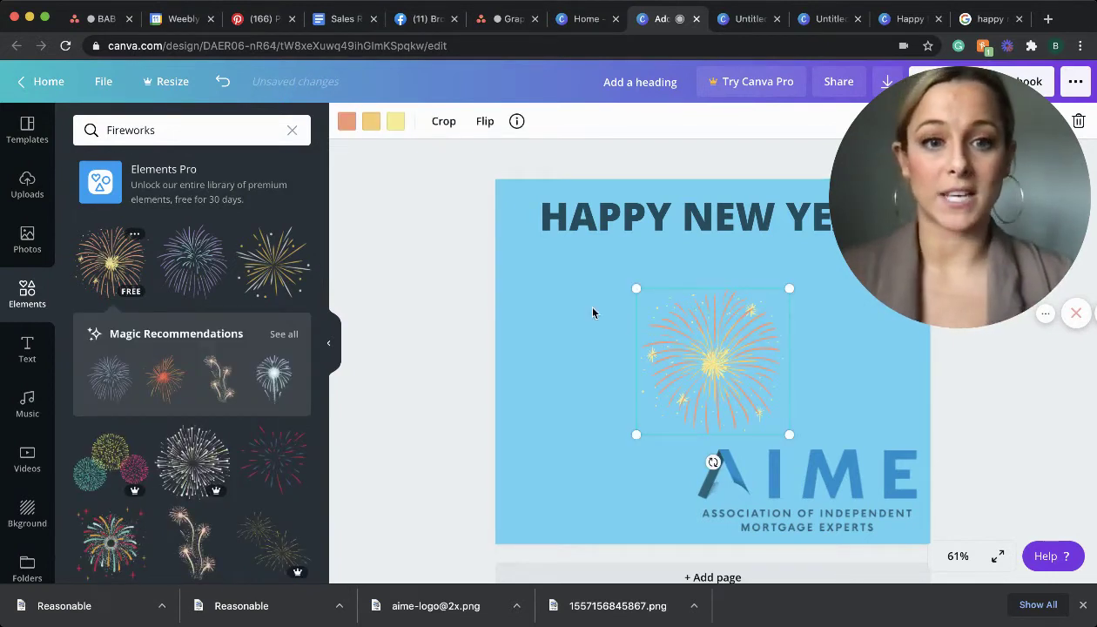
{"action": "left_click_drag", "start_coordinate": [733, 391], "coordinate": [590, 339]}
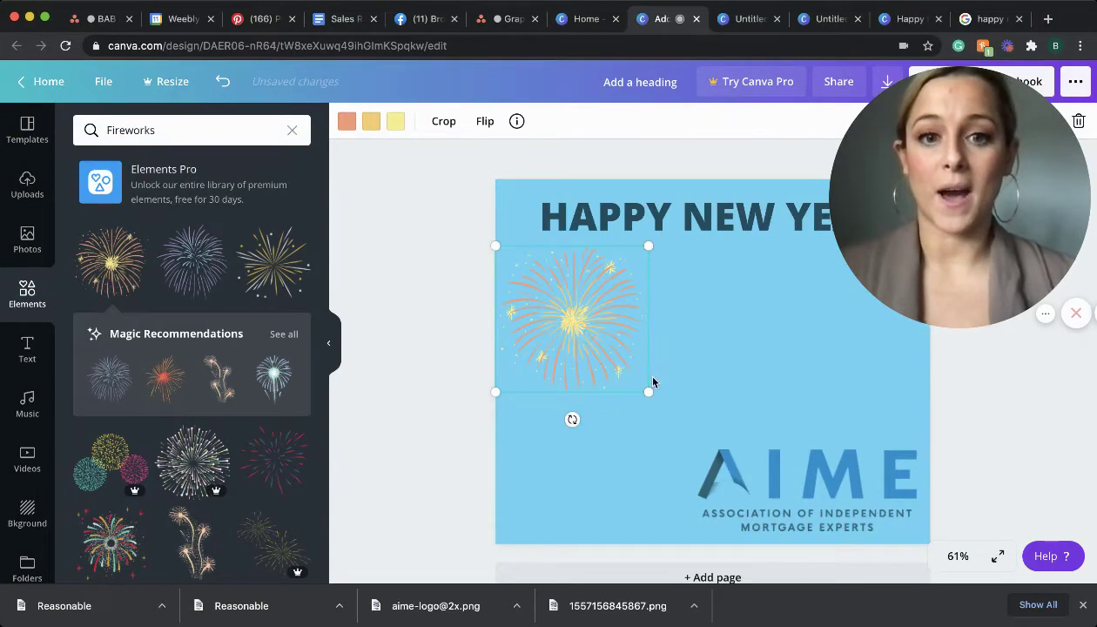
{"action": "left_click_drag", "start_coordinate": [648, 393], "coordinate": [588, 329]}
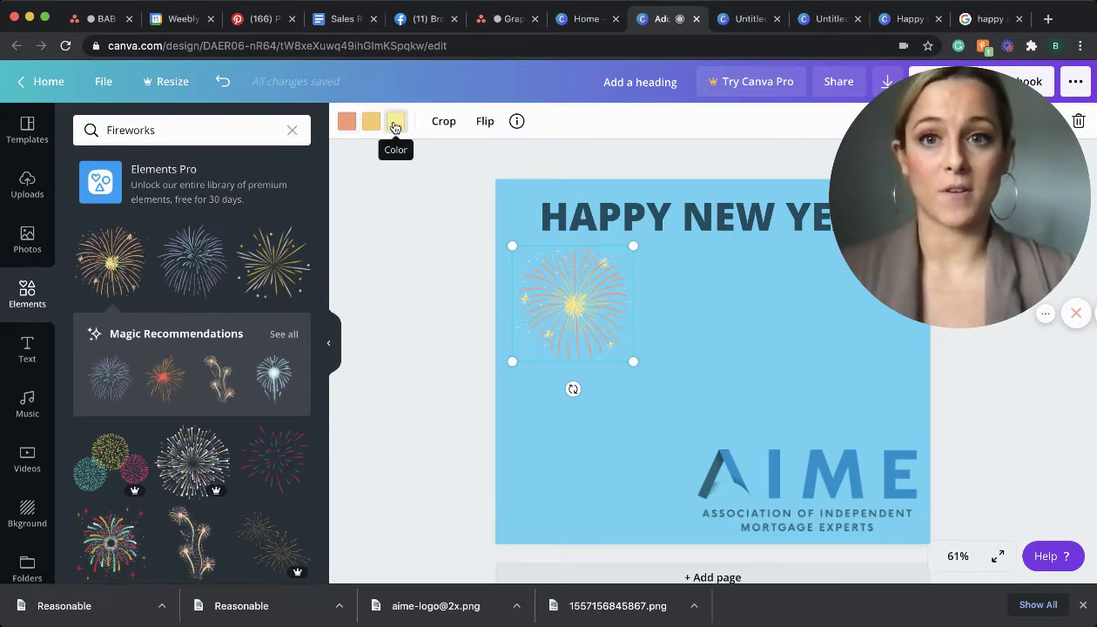
- Recolour the firework's yellow parts to teal and blue tones
{"action": "left_click", "coordinate": [394, 126]}
{"action": "left_click", "coordinate": [169, 357]}
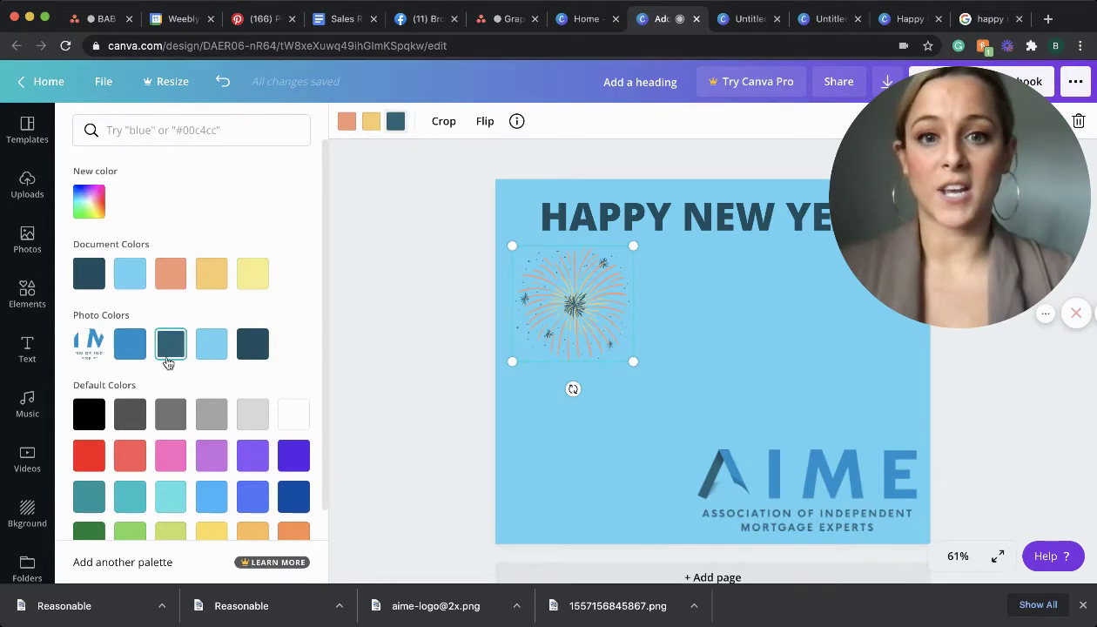
{"action": "left_click", "coordinate": [371, 121]}
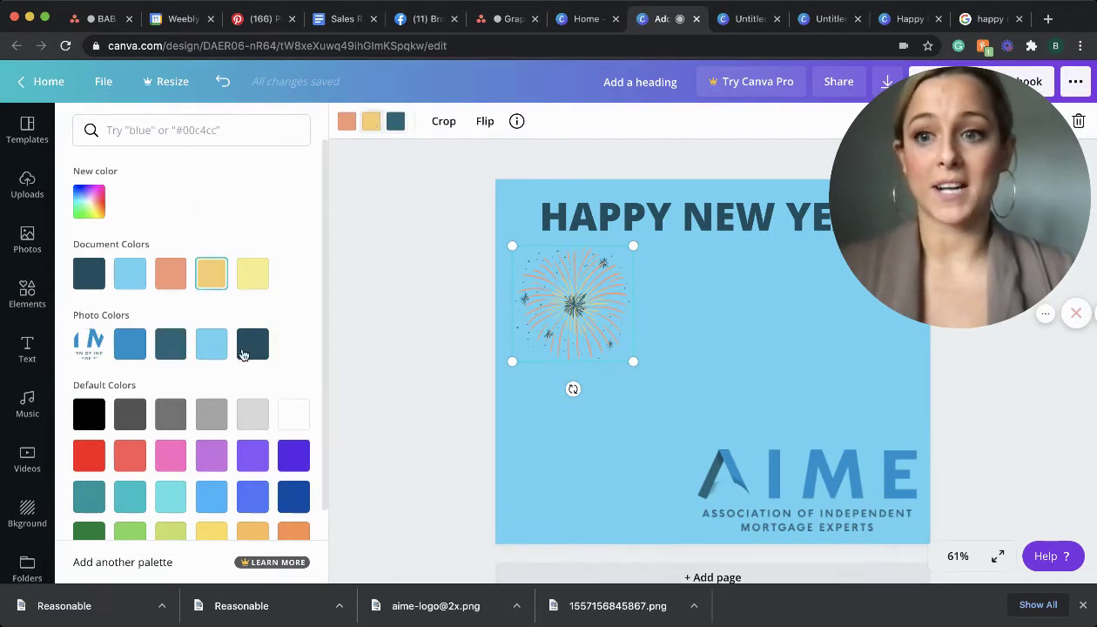
{"action": "left_click", "coordinate": [212, 344]}
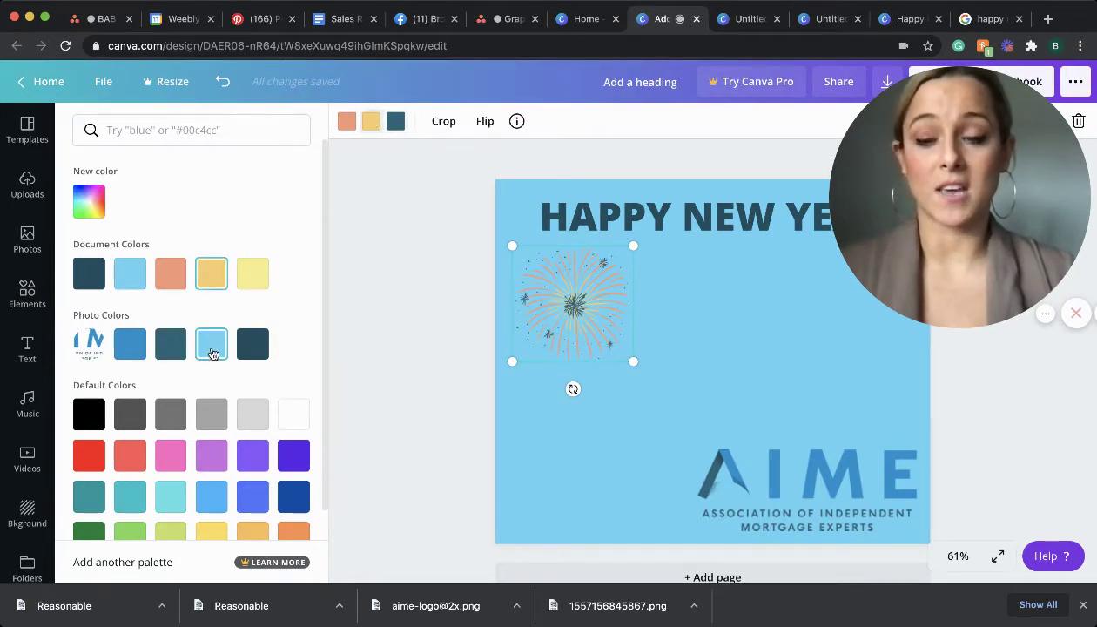
{"action": "left_click", "coordinate": [125, 356]}
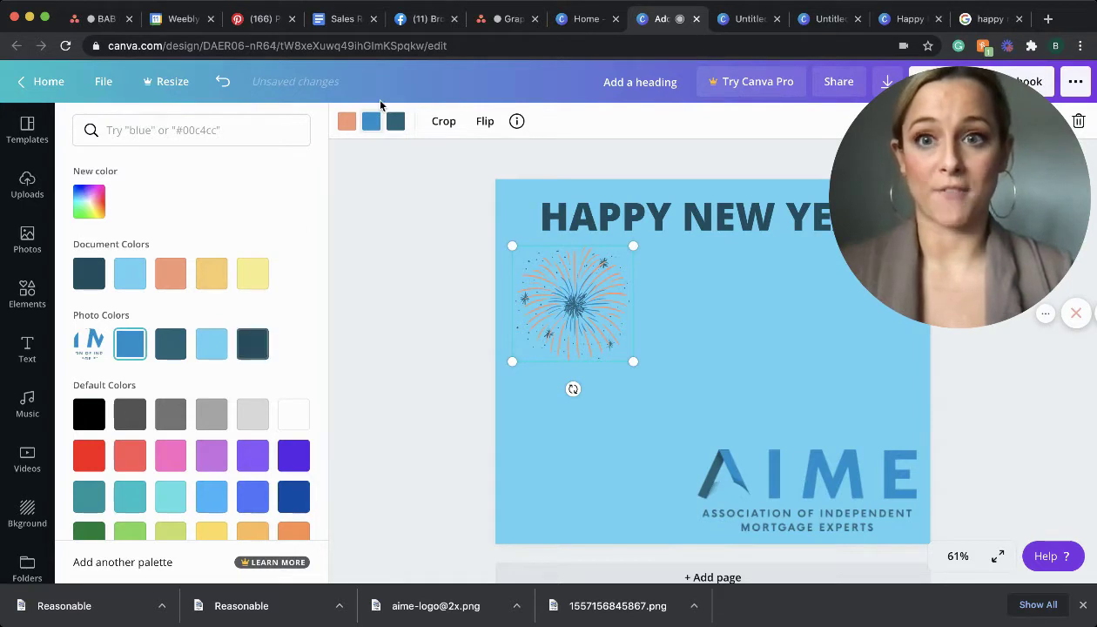
- Recolour the firework's salmon parts to a custom light blue, #CFEFFA
{"action": "left_click", "coordinate": [347, 121]}
{"action": "left_click", "coordinate": [252, 344]}
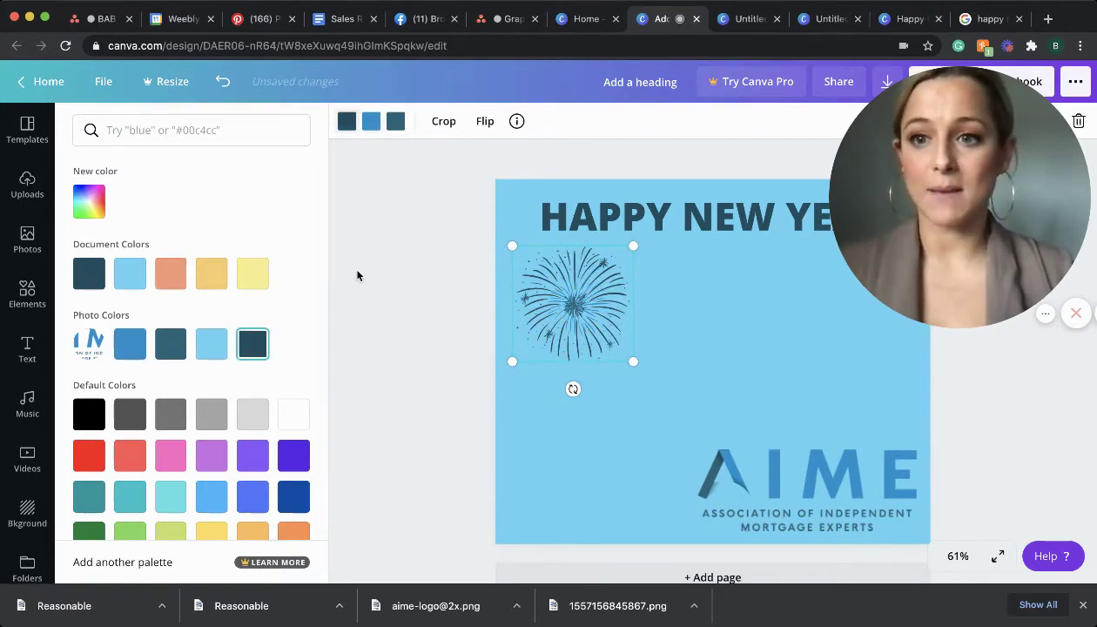
{"action": "left_click", "coordinate": [130, 276]}
{"action": "left_click", "coordinate": [89, 202]}
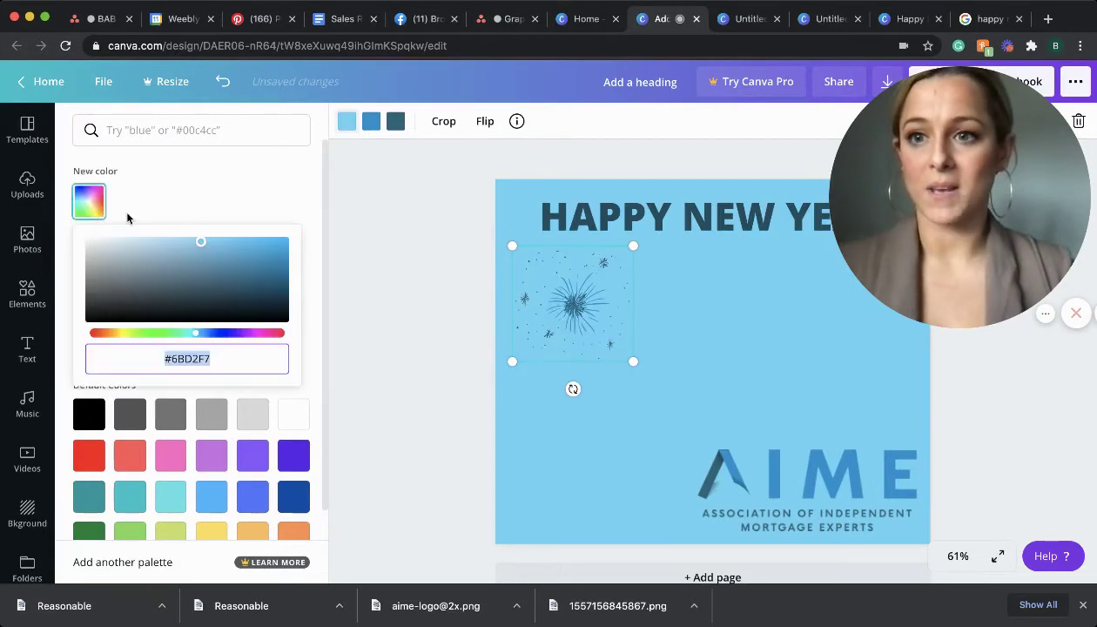
{"action": "left_click", "coordinate": [199, 245]}
{"action": "left_click_drag", "start_coordinate": [199, 246], "coordinate": [121, 242]}
{"action": "left_click", "coordinate": [287, 174]}
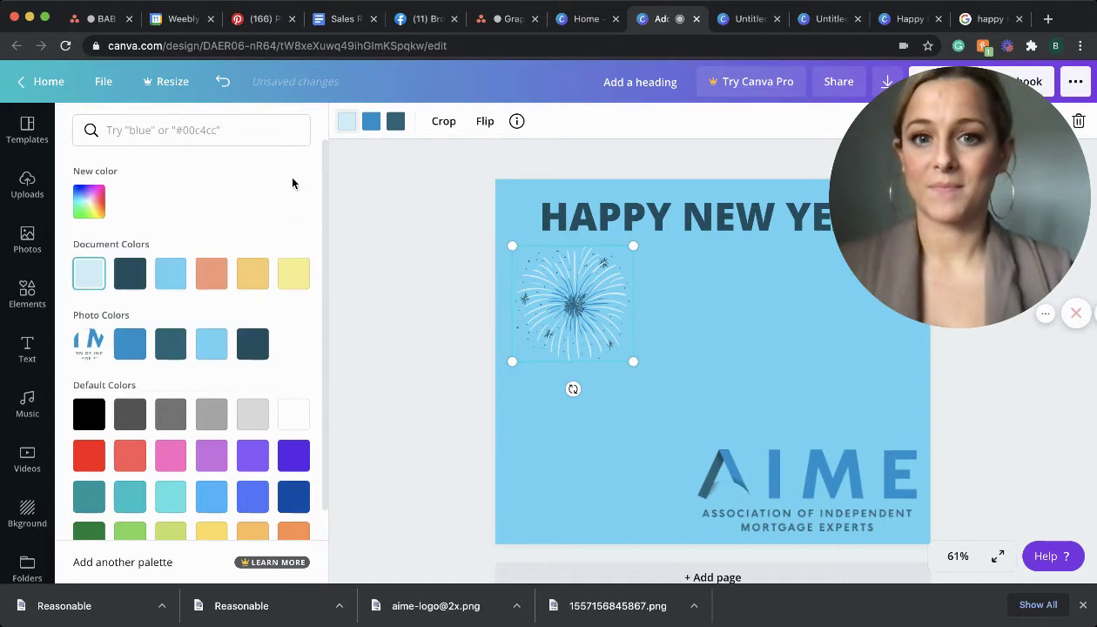
{"action": "key", "text": "Escape"}
- Add a second, pink firework, shrink it and place it lower left beside the AIME logo
{"action": "left_click", "coordinate": [675, 323]}
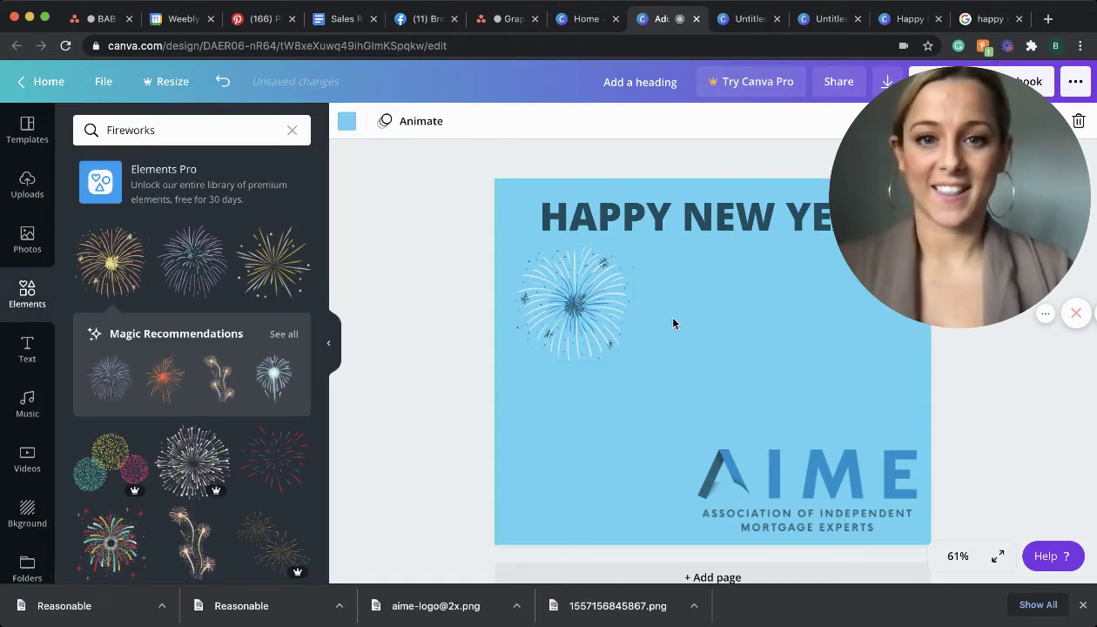
{"action": "left_click", "coordinate": [193, 261]}
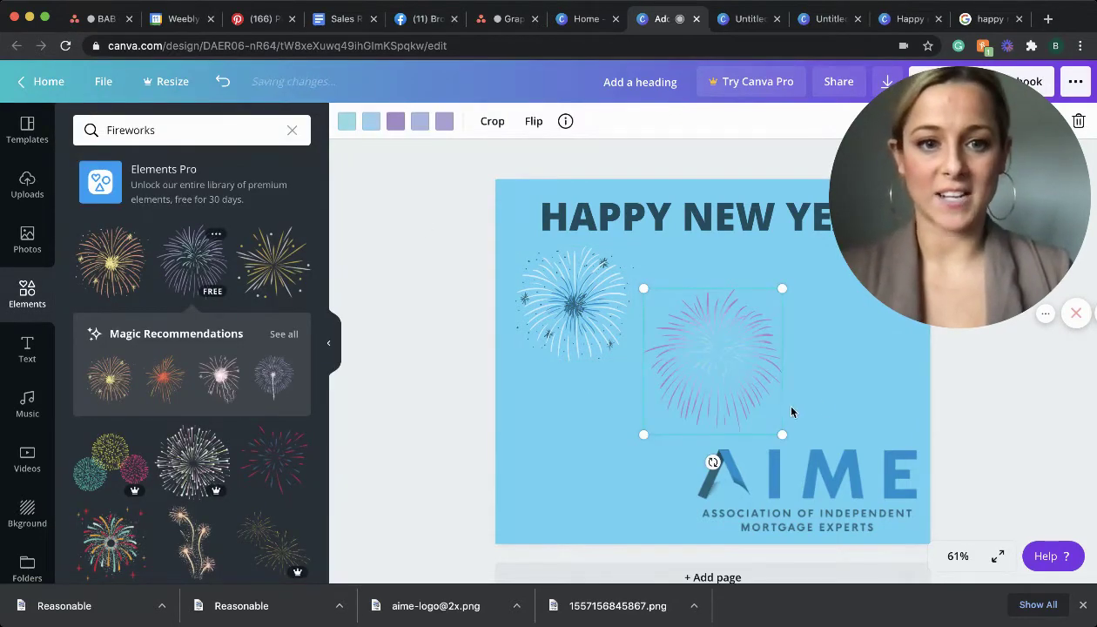
{"action": "left_click_drag", "start_coordinate": [755, 407], "coordinate": [755, 408]}
{"action": "left_click_drag", "start_coordinate": [717, 359], "coordinate": [613, 458]}
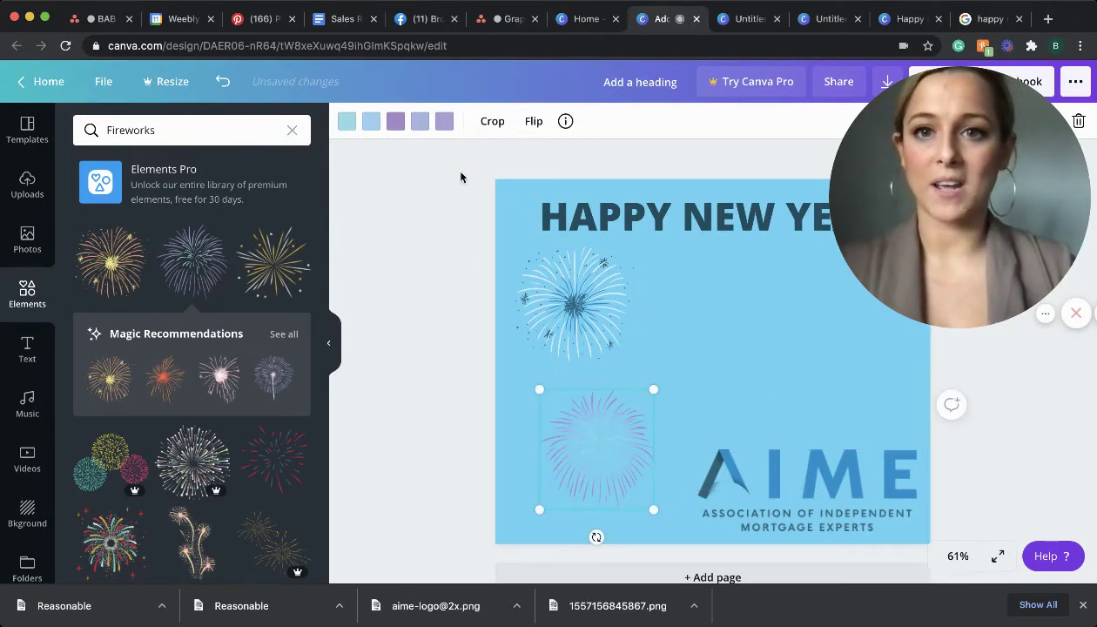
- Recolour the pink firework's swatches to dark navy, dark teal, stronger blue and dark teal
{"action": "left_click", "coordinate": [444, 121]}
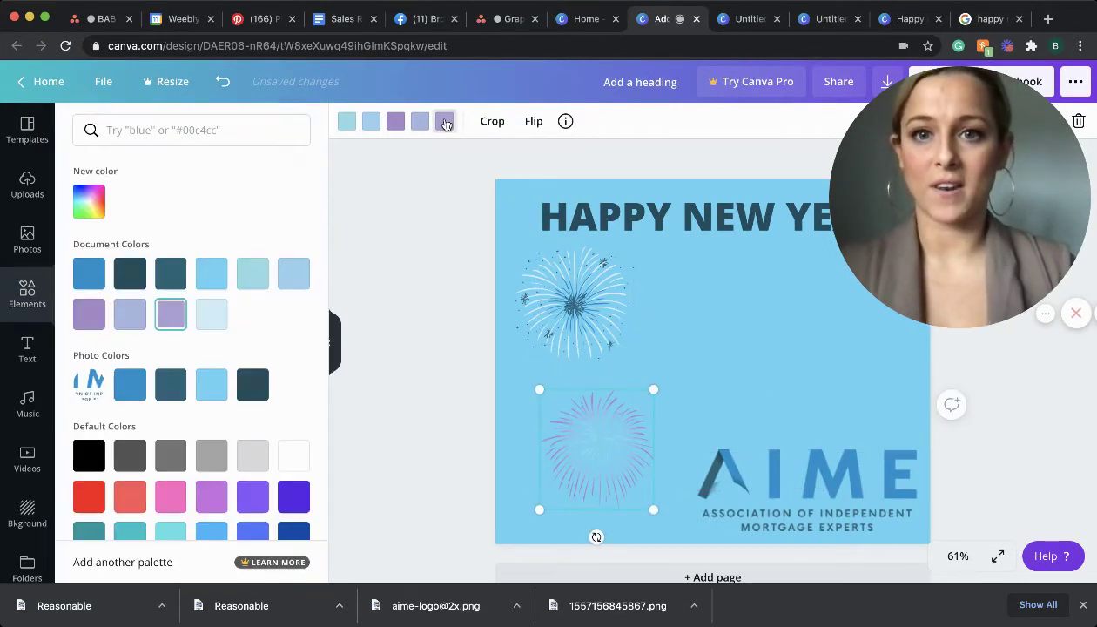
{"action": "left_click", "coordinate": [133, 274]}
{"action": "left_click", "coordinate": [395, 121]}
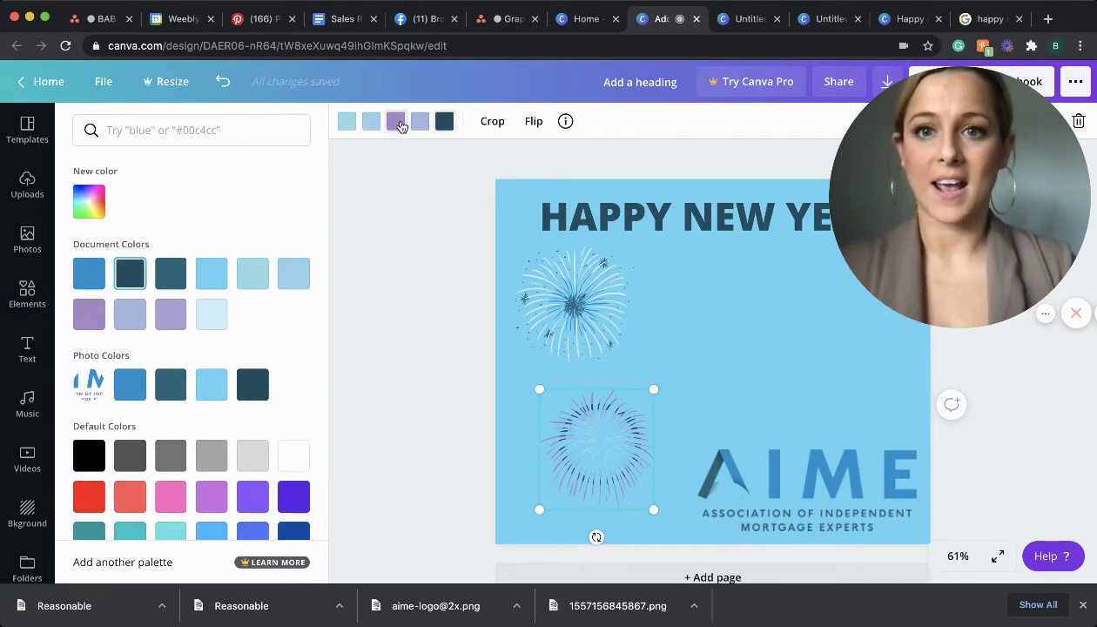
{"action": "left_click", "coordinate": [172, 277]}
{"action": "left_click", "coordinate": [371, 121]}
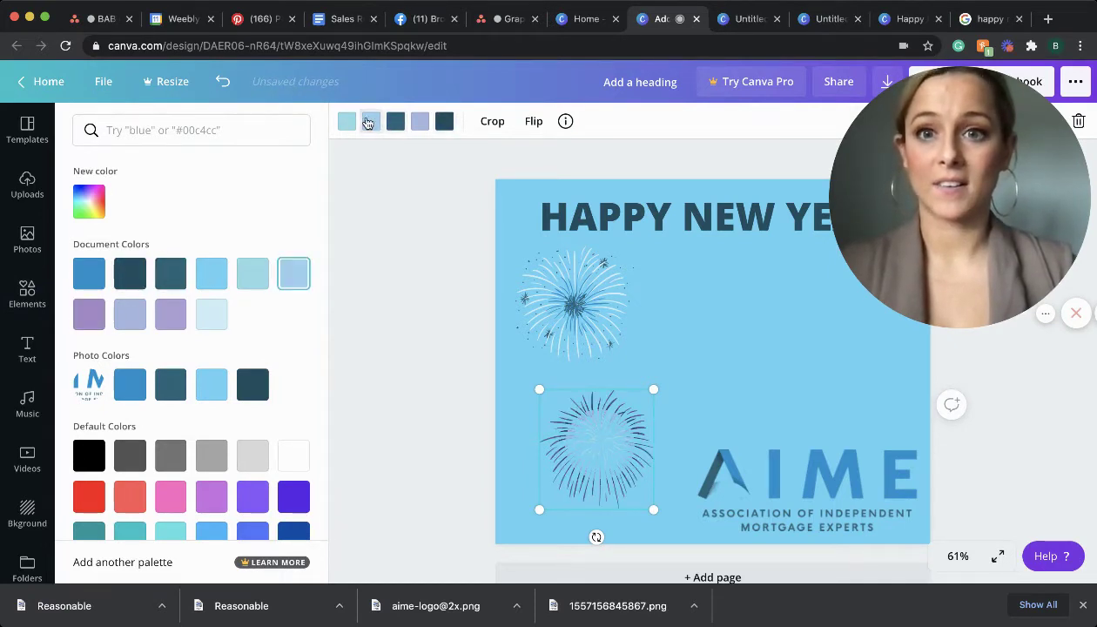
{"action": "left_click", "coordinate": [130, 384]}
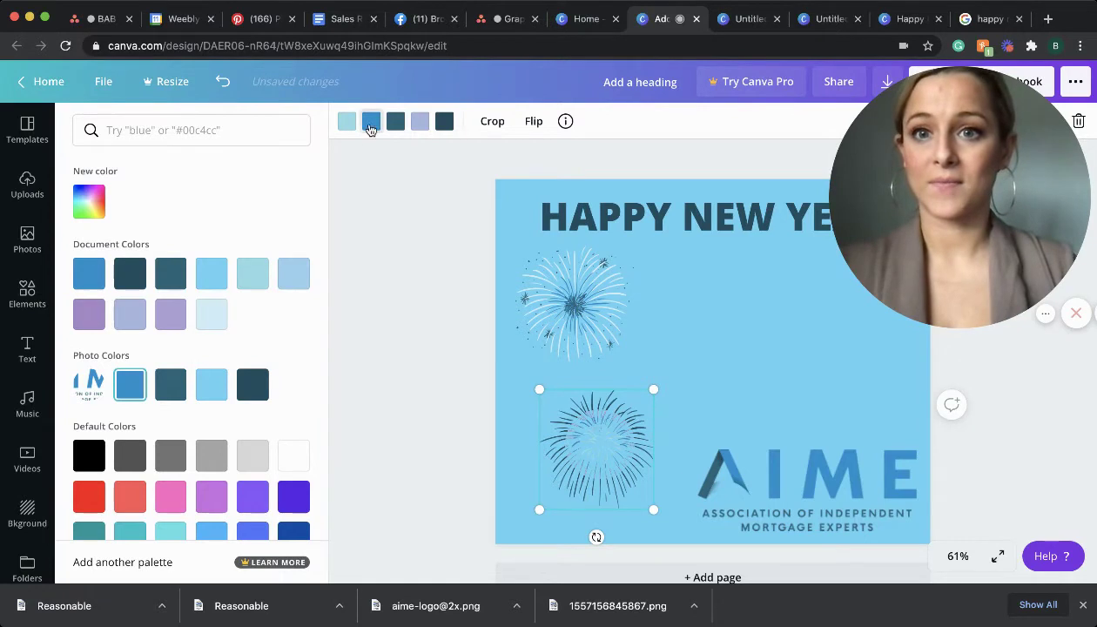
{"action": "left_click", "coordinate": [347, 121]}
{"action": "left_click", "coordinate": [253, 384]}
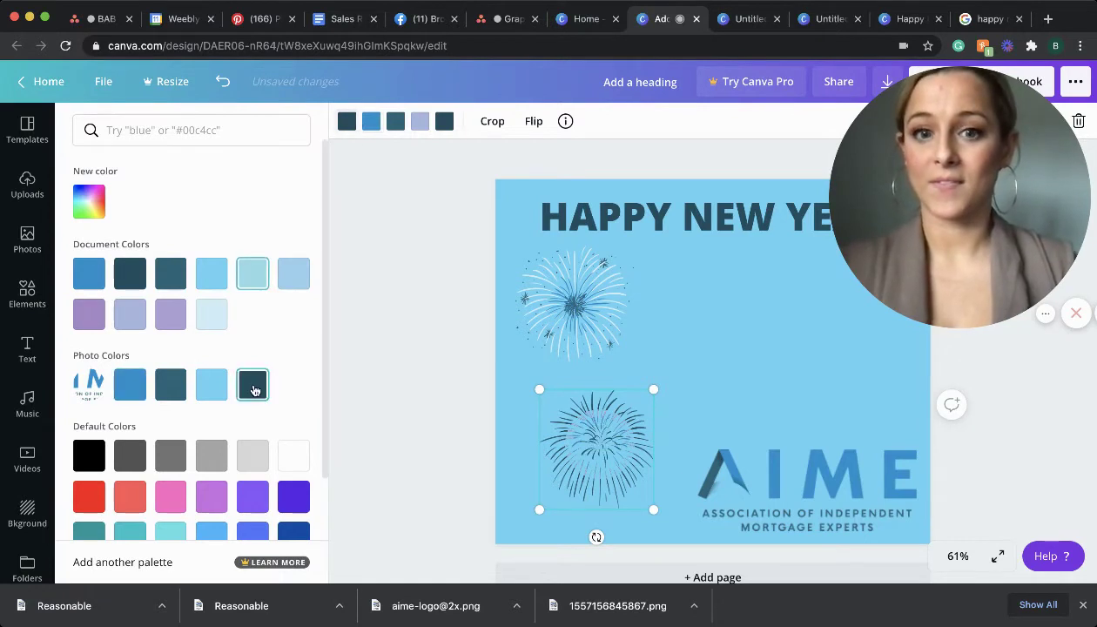
{"action": "left_click", "coordinate": [468, 396]}
{"action": "left_click", "coordinate": [744, 329]}
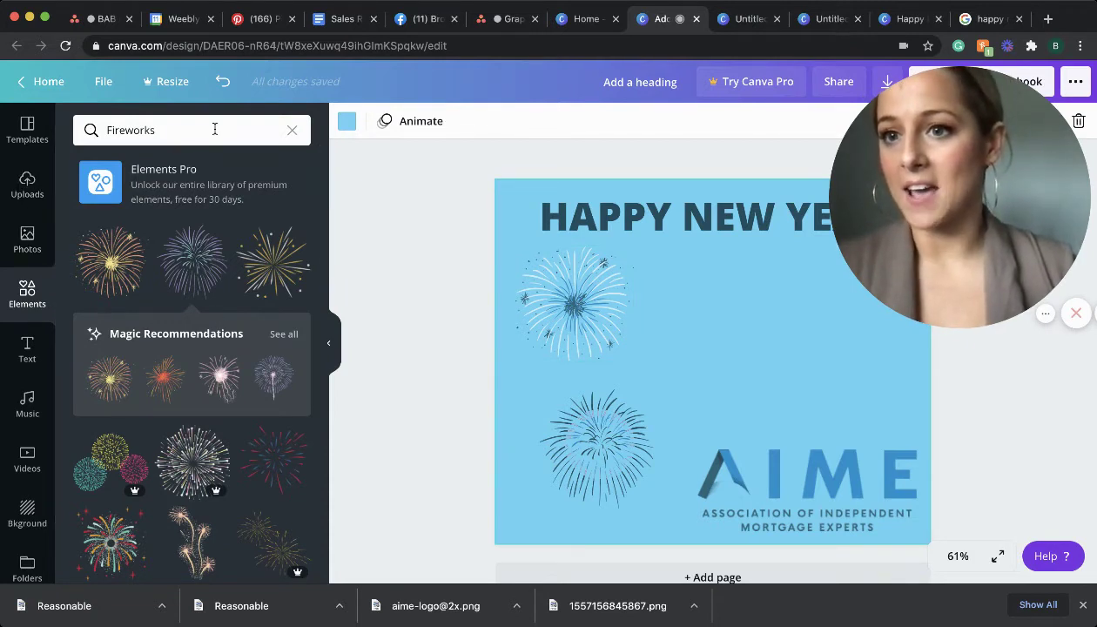
- Add a circle frame and place it right of the fireworks, above the AIME logo
{"action": "left_click", "coordinate": [293, 130]}
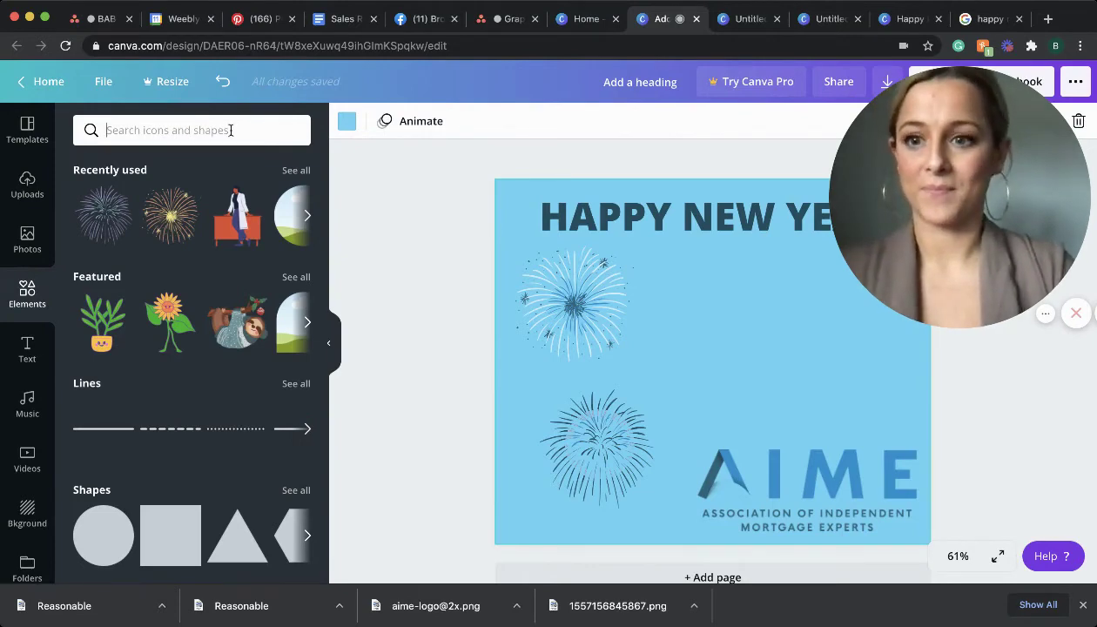
{"action": "scroll", "coordinate": [252, 324], "scroll_direction": "down", "scroll_amount": 5}
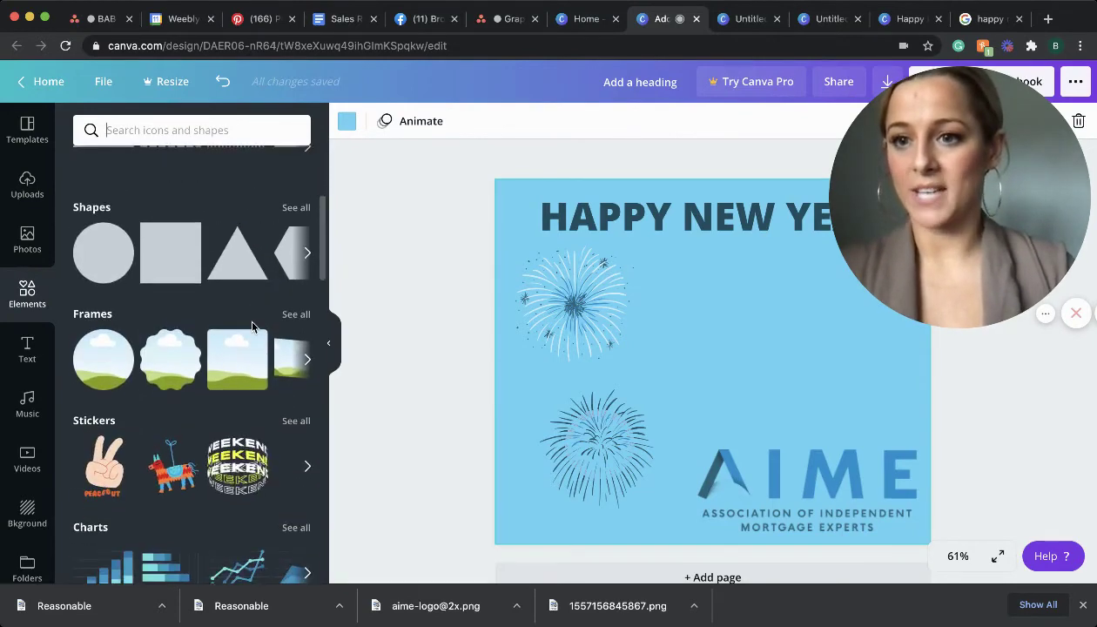
{"action": "scroll", "coordinate": [131, 370], "scroll_direction": "right", "scroll_amount": 3}
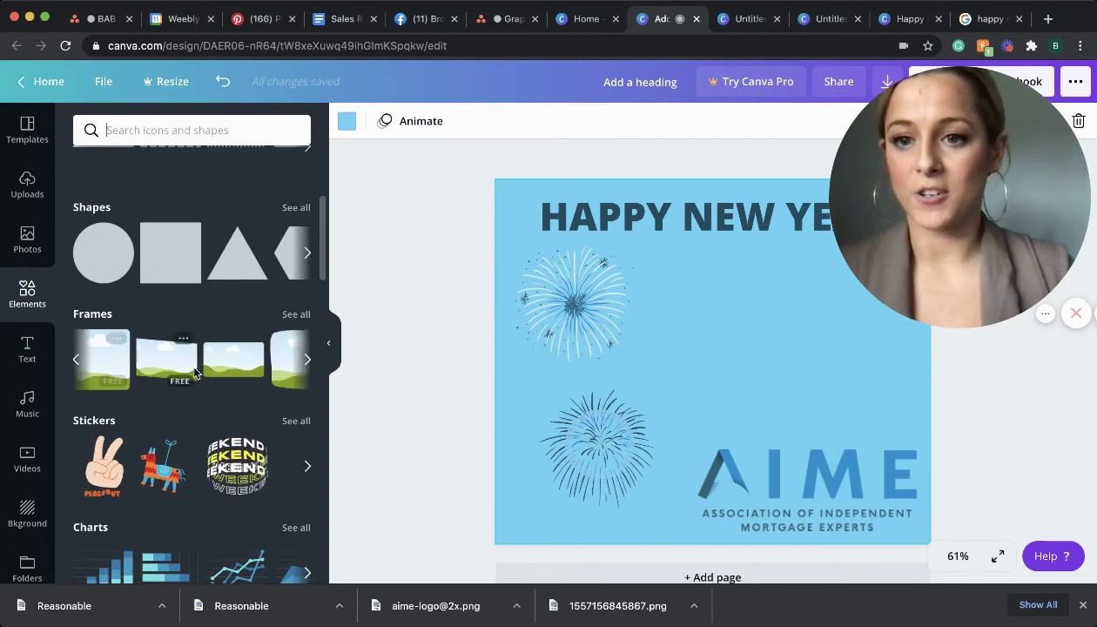
{"action": "scroll", "coordinate": [148, 366], "scroll_direction": "left", "scroll_amount": 3}
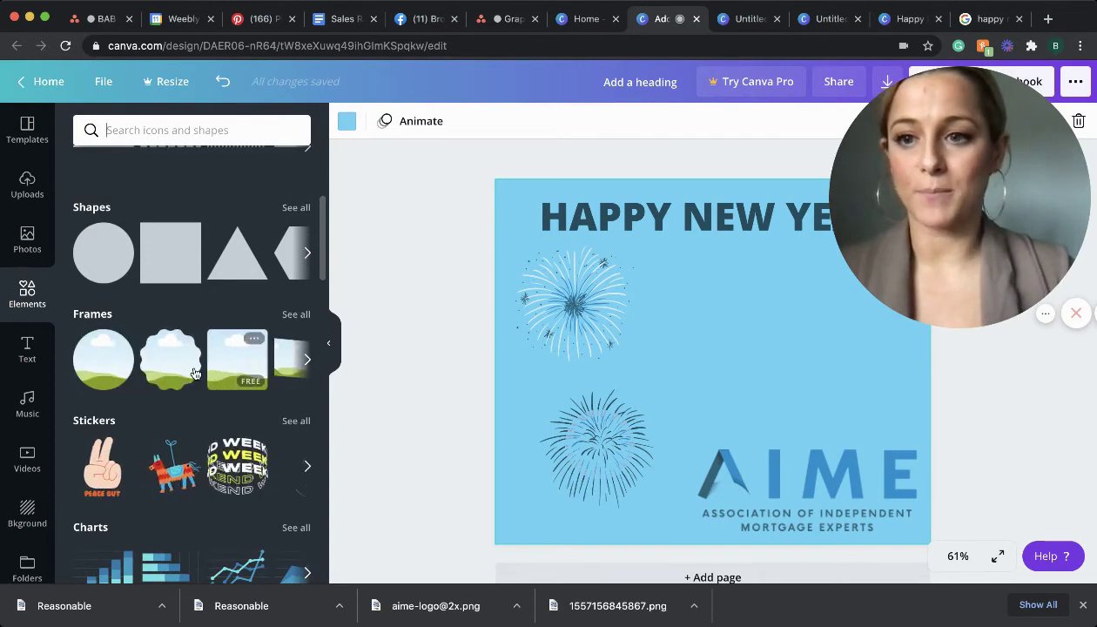
{"action": "left_click", "coordinate": [105, 362]}
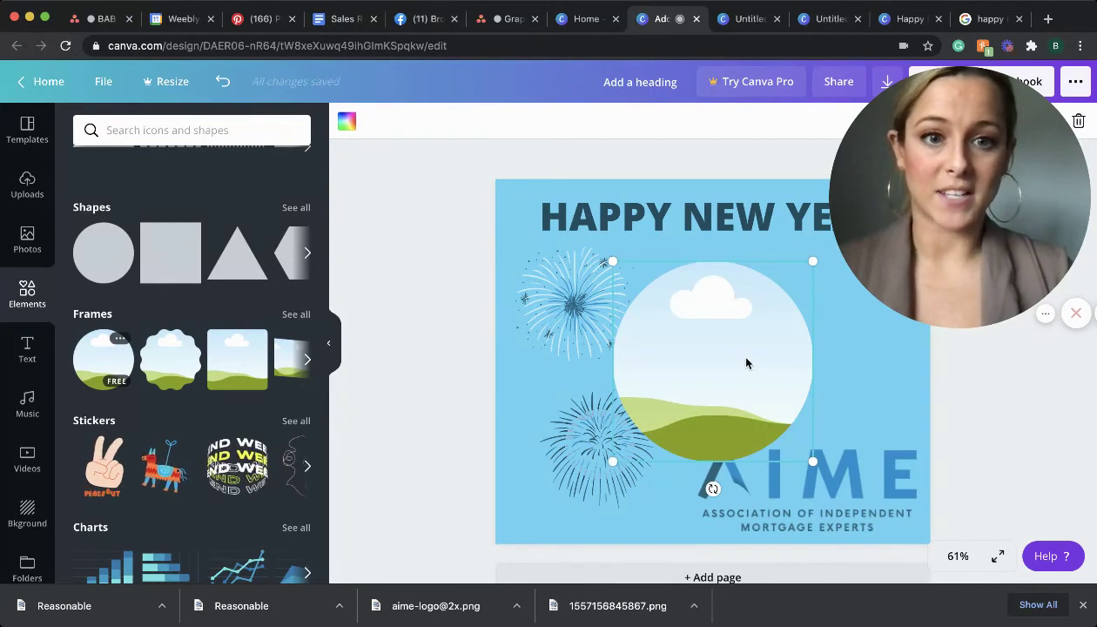
{"action": "left_click_drag", "start_coordinate": [762, 363], "coordinate": [825, 348]}
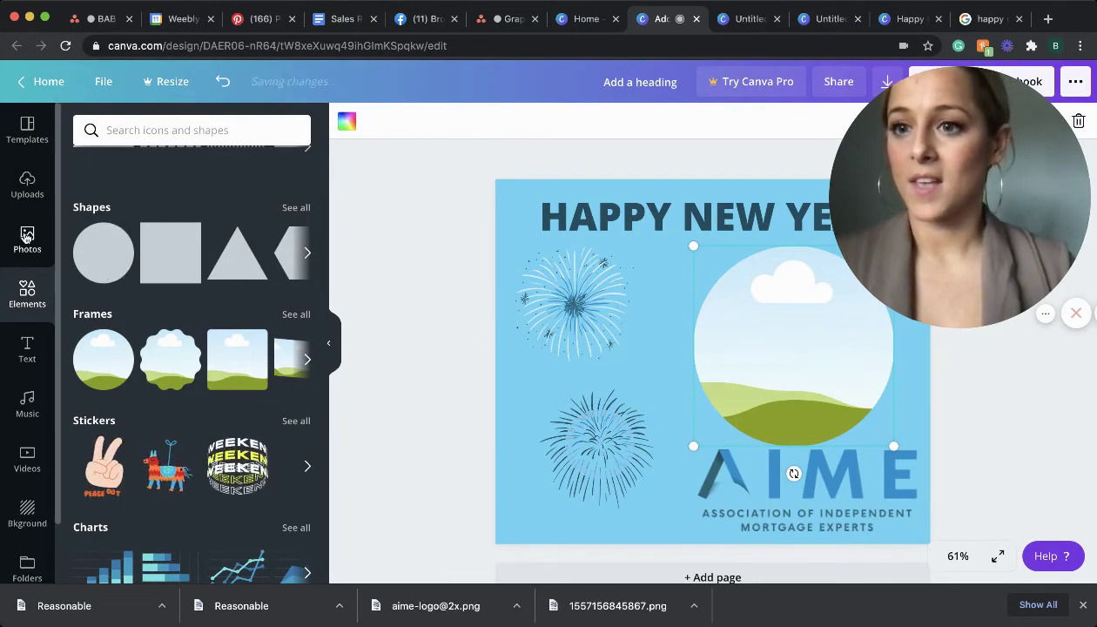
- Drag the uploaded photo of two people into the circle frame and settle it
{"action": "left_click", "coordinate": [27, 185]}
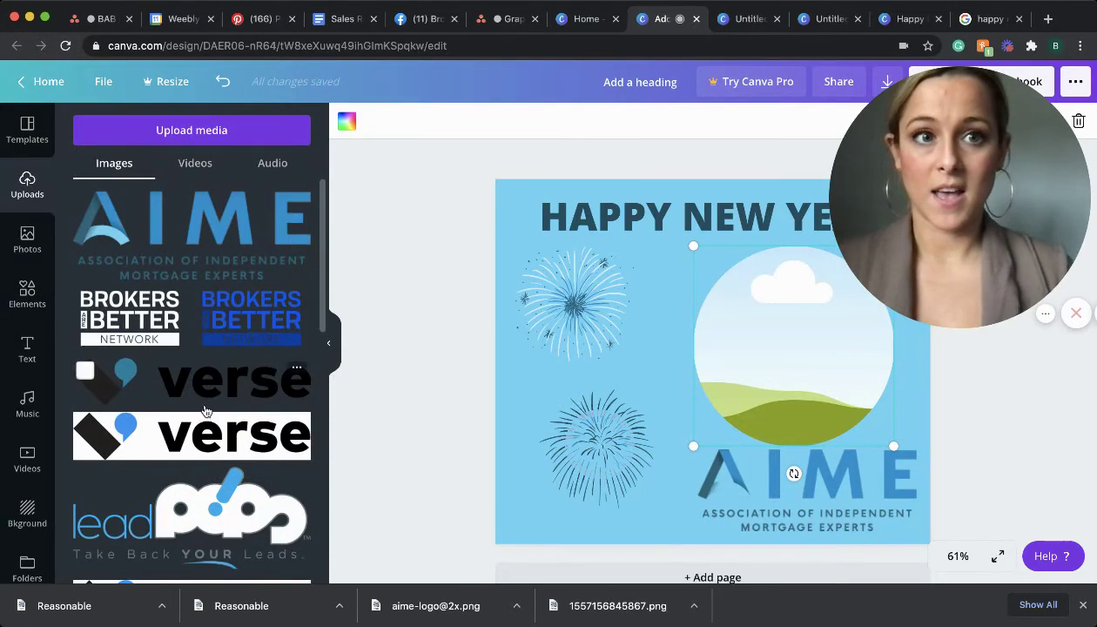
{"action": "scroll", "coordinate": [104, 348], "scroll_direction": "down", "scroll_amount": 15}
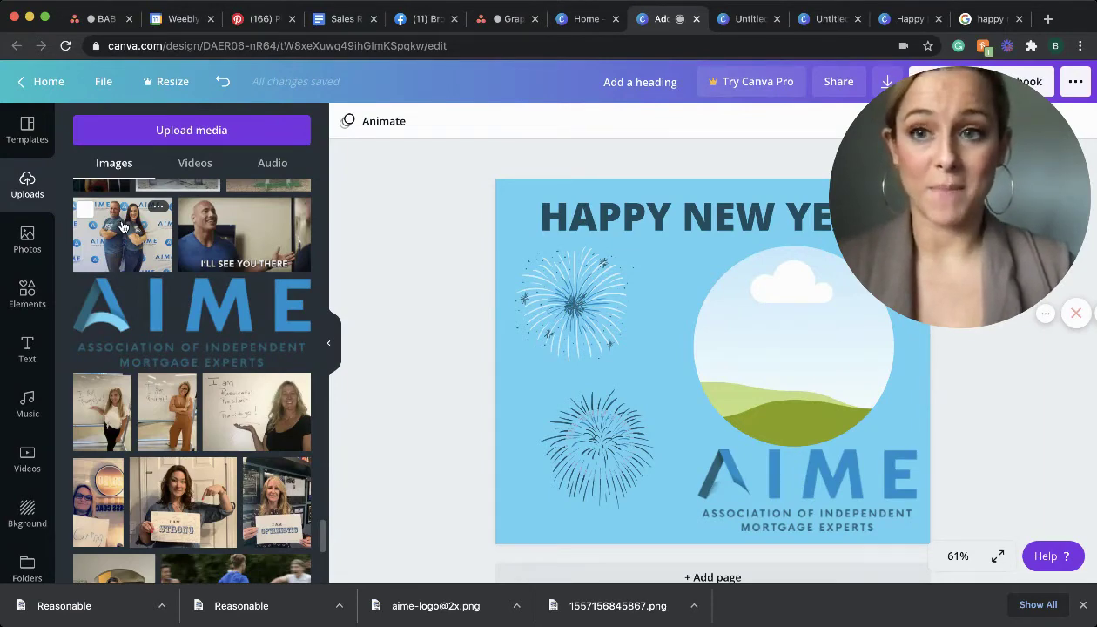
{"action": "left_click_drag", "start_coordinate": [123, 226], "coordinate": [697, 265]}
{"action": "left_click_drag", "start_coordinate": [770, 305], "coordinate": [779, 337]}
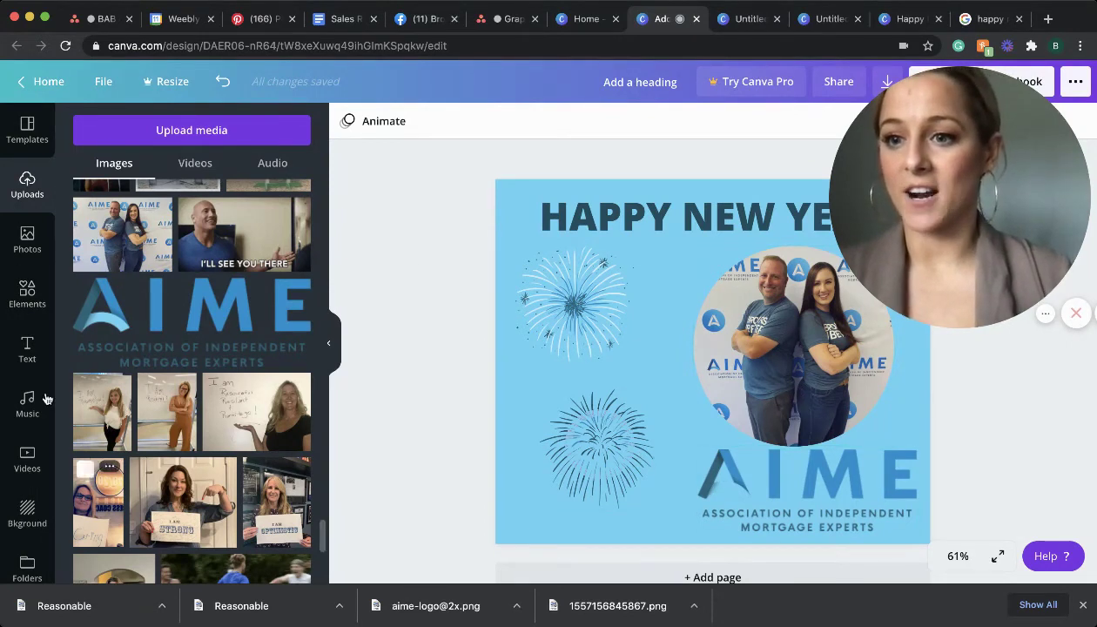
- Swap the blue AIME logo for a smaller white AIME logo at the bottom-right
{"action": "left_click", "coordinate": [716, 467]}
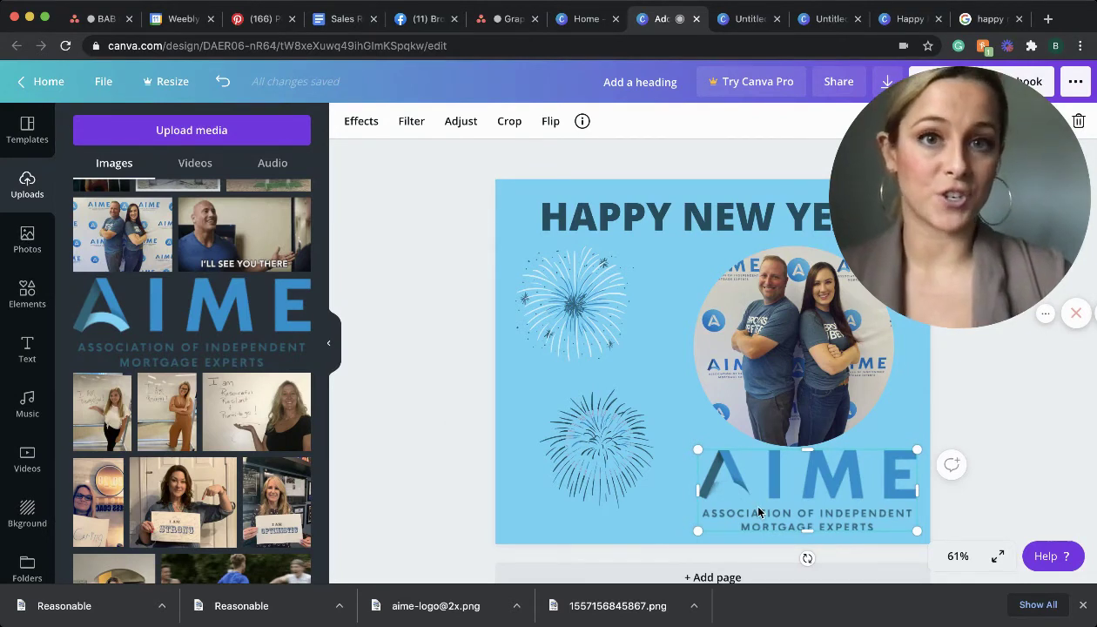
{"action": "key", "text": "Delete"}
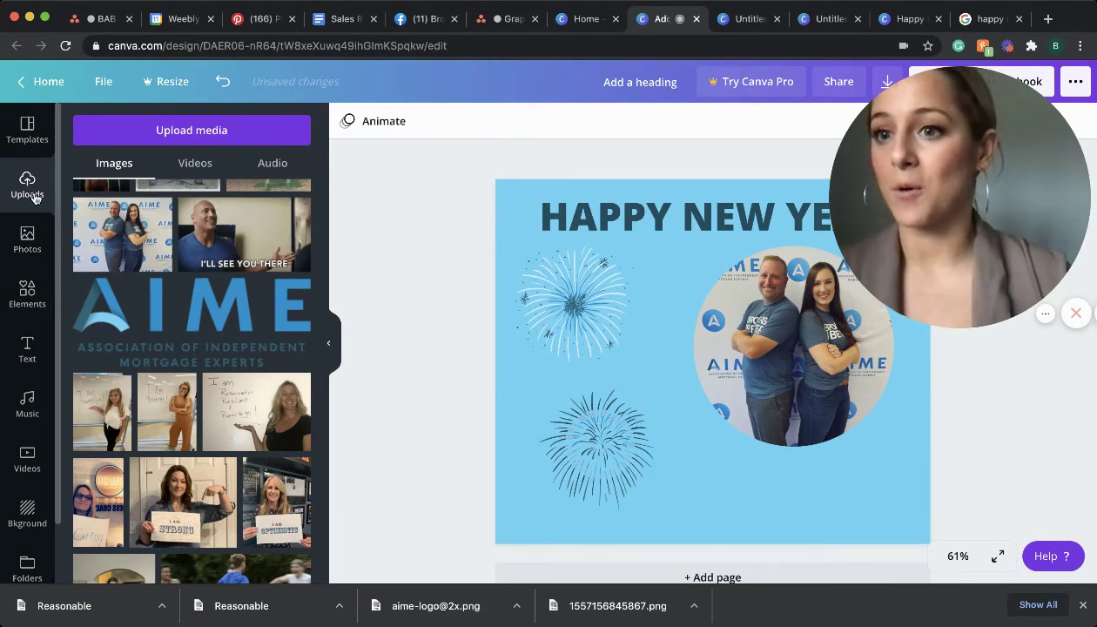
{"action": "scroll", "coordinate": [212, 368], "scroll_direction": "up", "scroll_amount": 10}
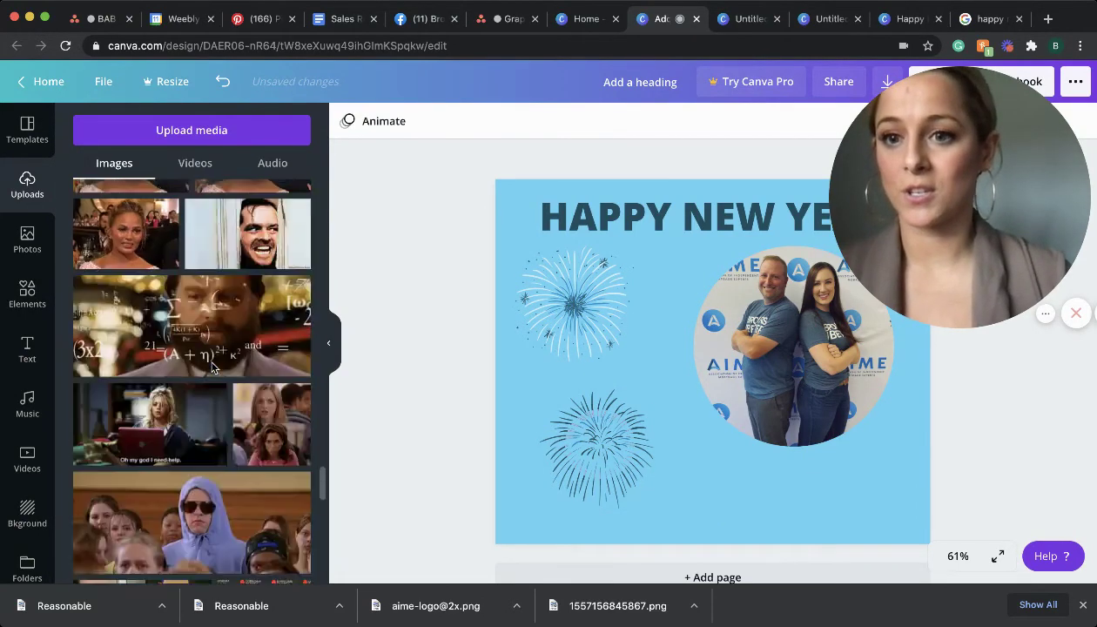
{"action": "scroll", "coordinate": [212, 368], "scroll_direction": "up", "scroll_amount": 5}
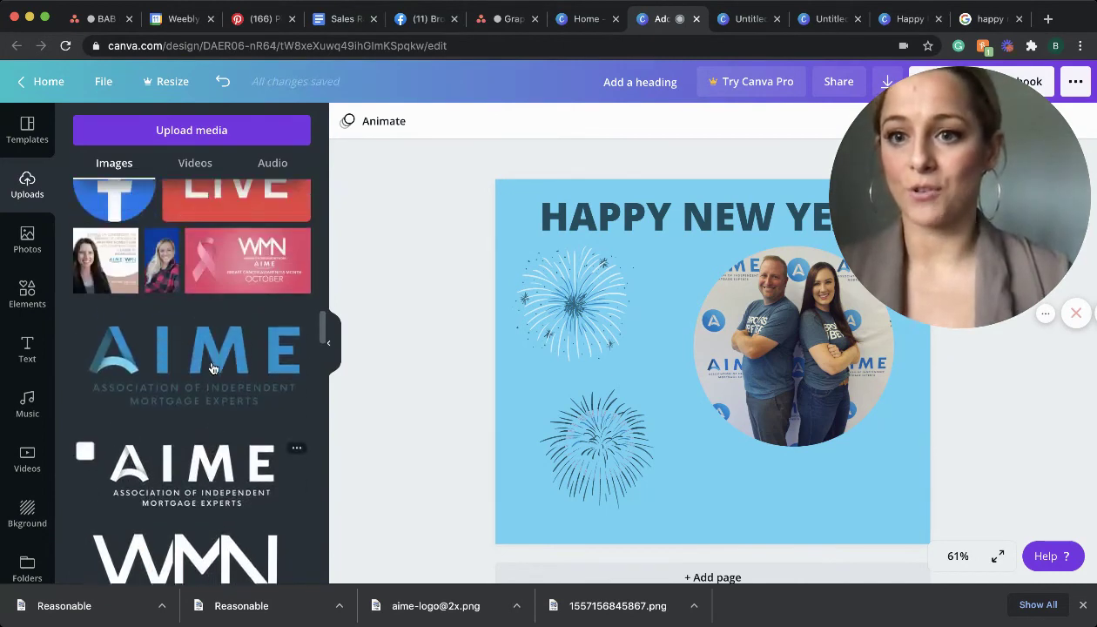
{"action": "left_click", "coordinate": [191, 418]}
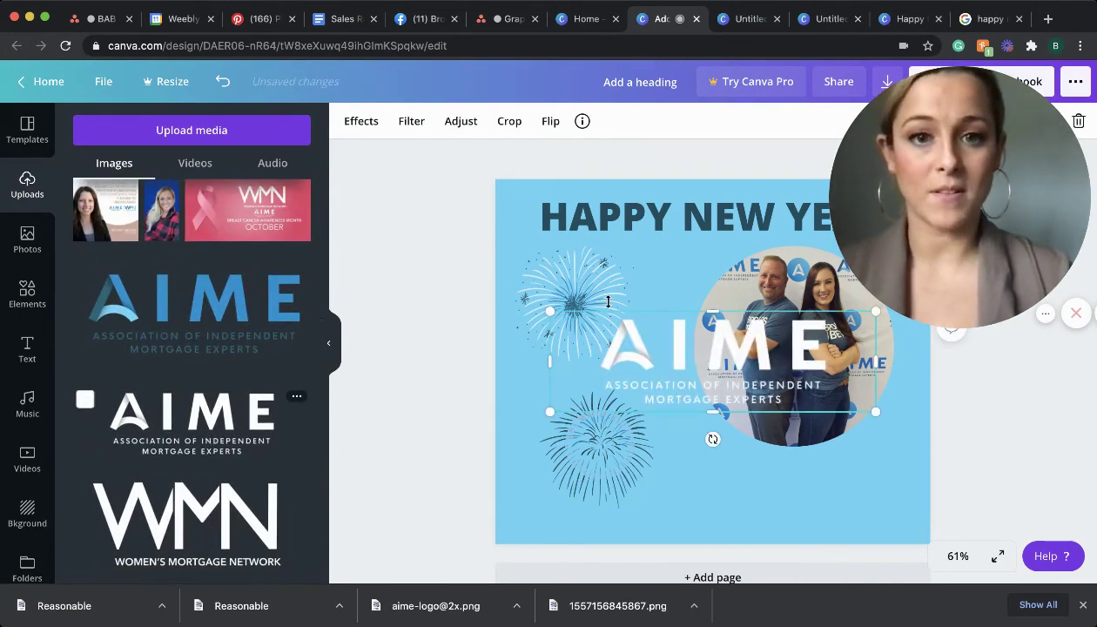
{"action": "left_click_drag", "start_coordinate": [564, 318], "coordinate": [687, 355]}
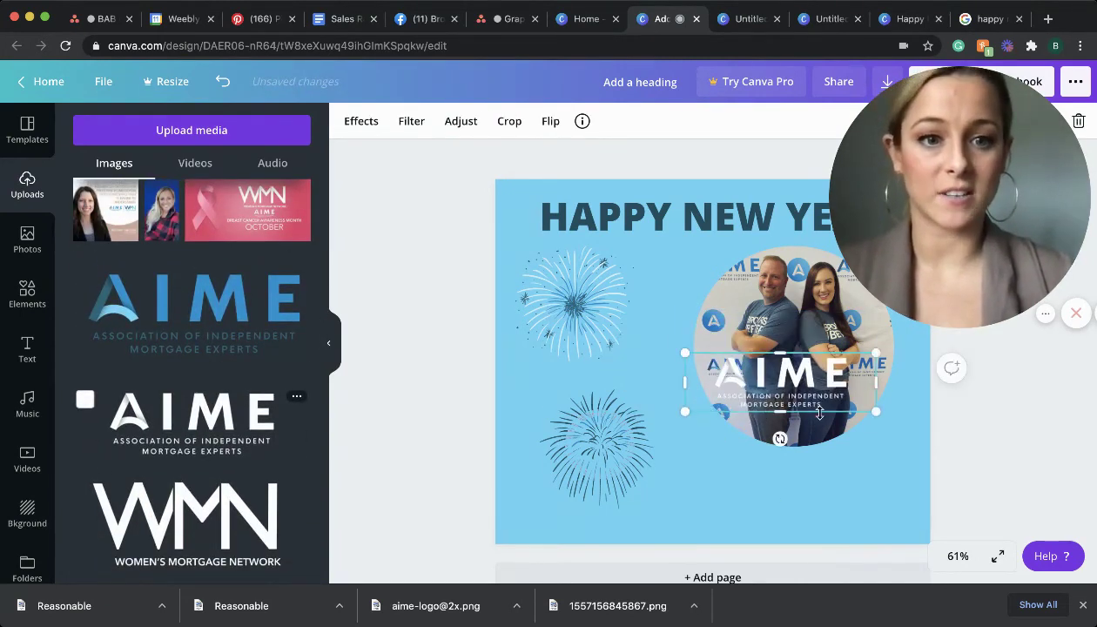
{"action": "left_click_drag", "start_coordinate": [806, 391], "coordinate": [859, 511]}
- Add the white Brokers Are Better logo, shrink it and place it left of the AIME logo
{"action": "left_click", "coordinate": [986, 459]}
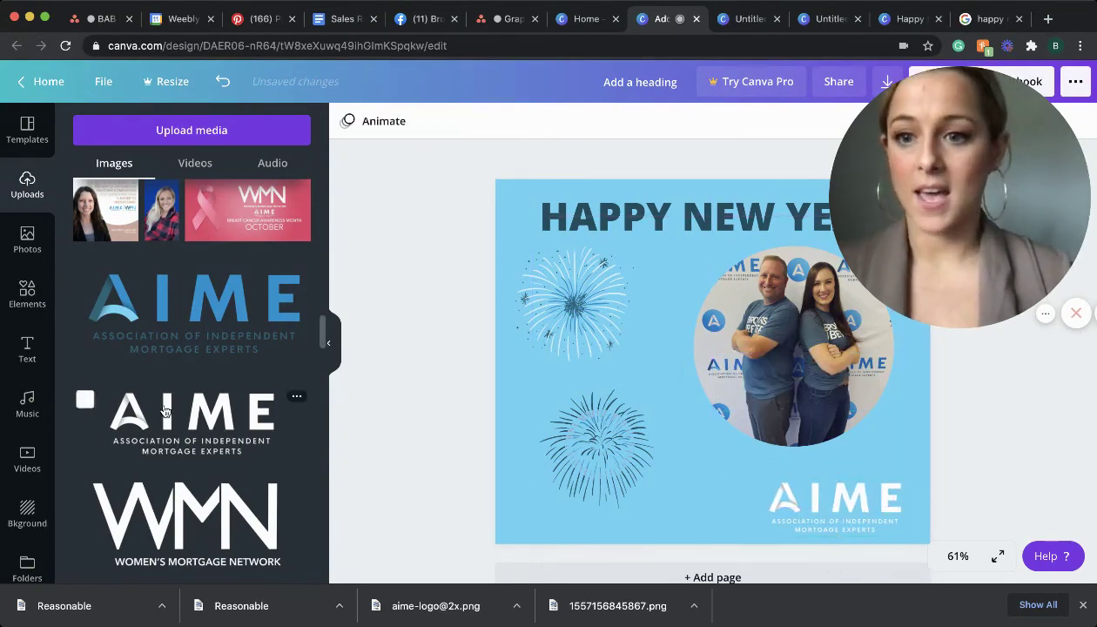
{"action": "scroll", "coordinate": [164, 410], "scroll_direction": "down", "scroll_amount": 10}
{"action": "scroll", "coordinate": [164, 410], "scroll_direction": "down", "scroll_amount": 5}
{"action": "left_click", "coordinate": [190, 524]}
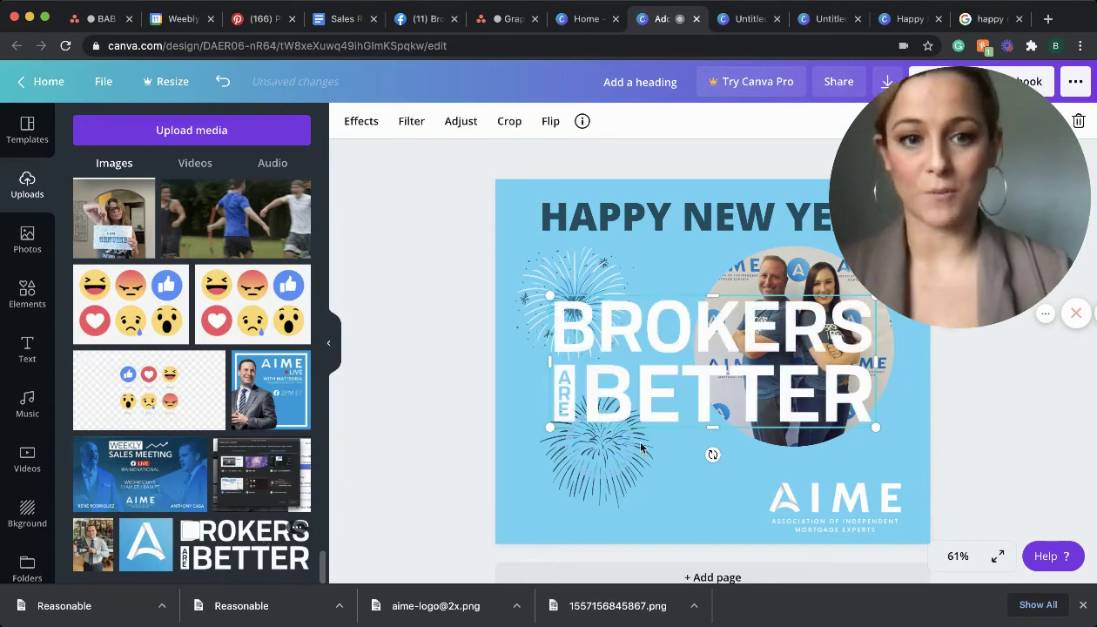
{"action": "left_click_drag", "start_coordinate": [824, 321], "coordinate": [707, 409]}
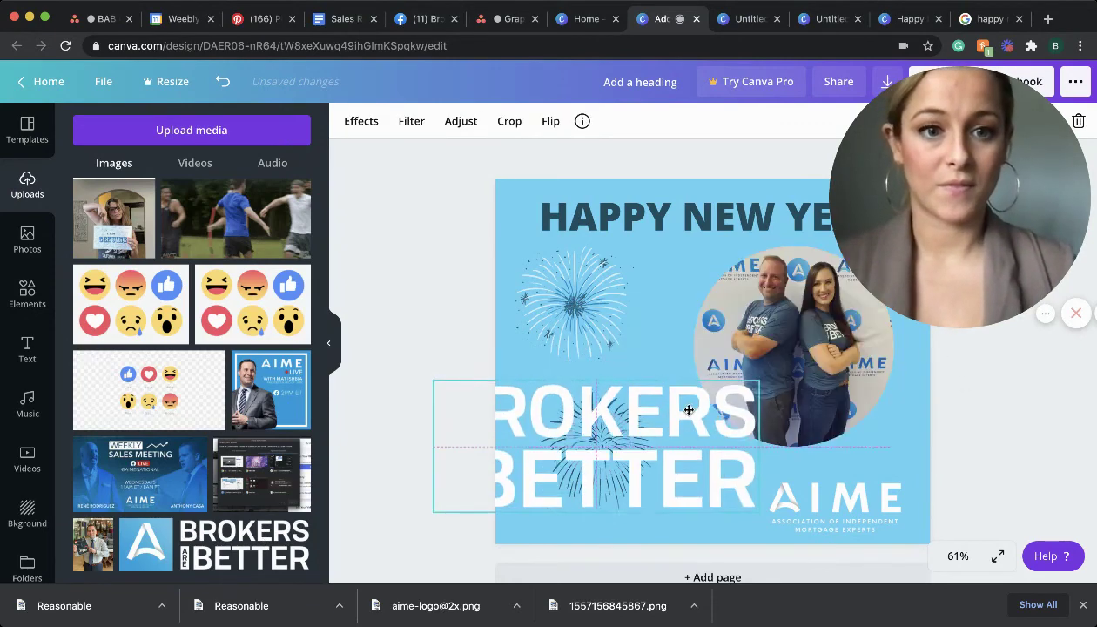
{"action": "left_click_drag", "start_coordinate": [759, 384], "coordinate": [565, 464]}
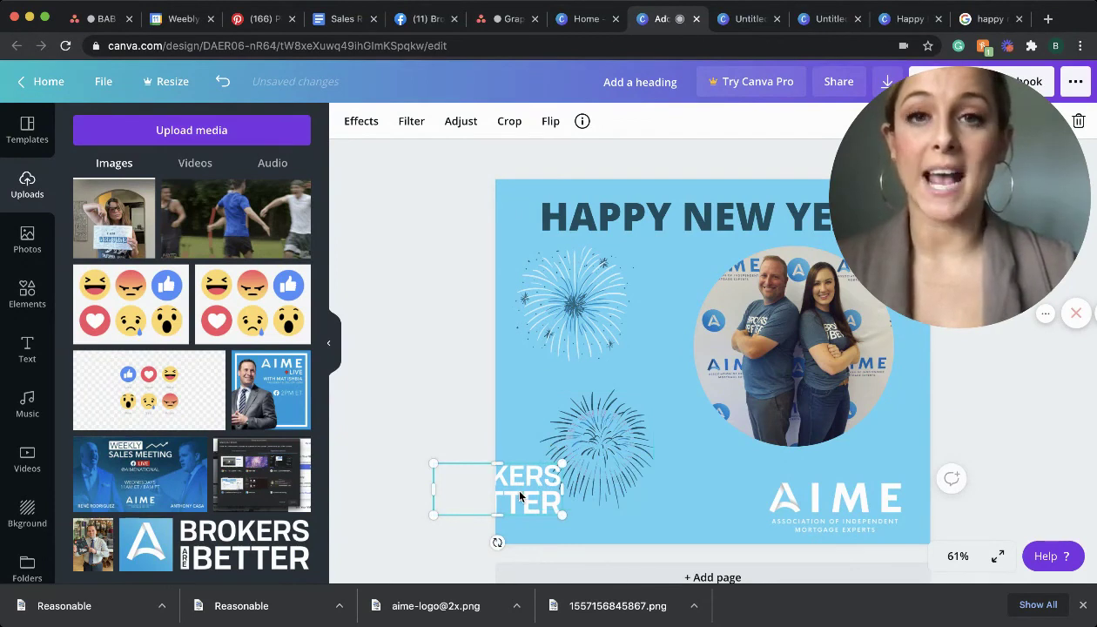
{"action": "left_click_drag", "start_coordinate": [520, 496], "coordinate": [718, 504]}
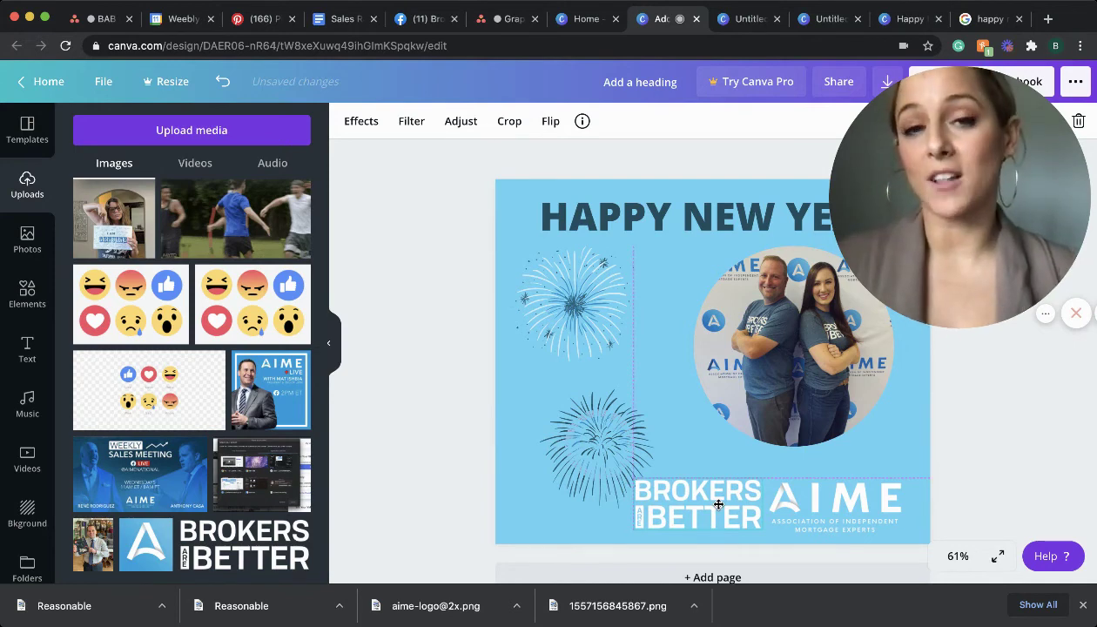
{"action": "left_click_drag", "start_coordinate": [719, 504], "coordinate": [719, 504]}
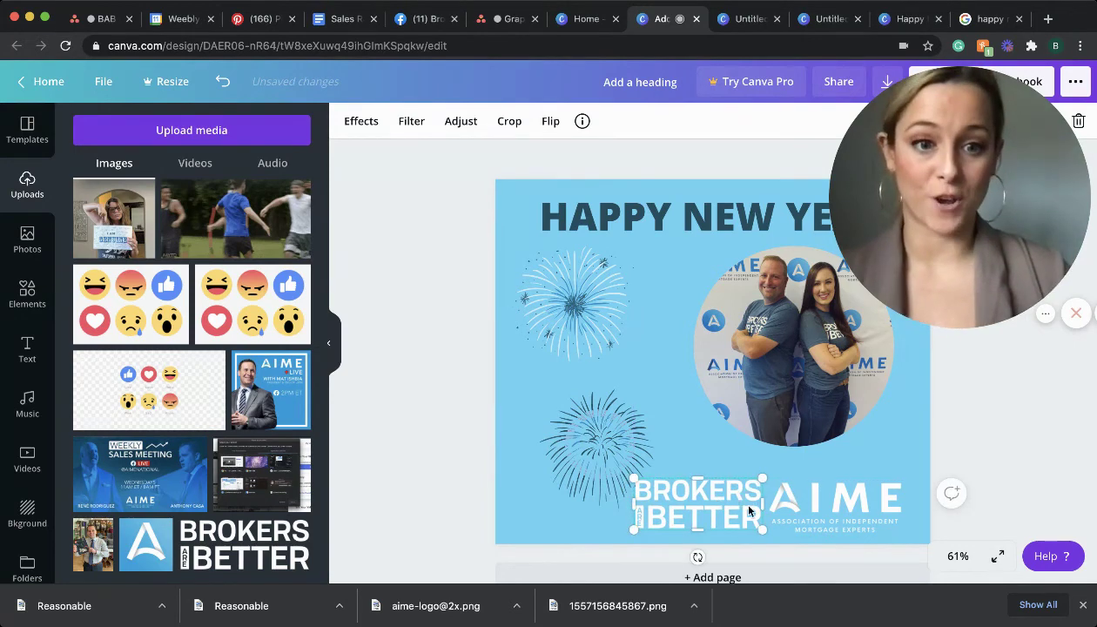
{"action": "left_click", "coordinate": [1031, 455]}
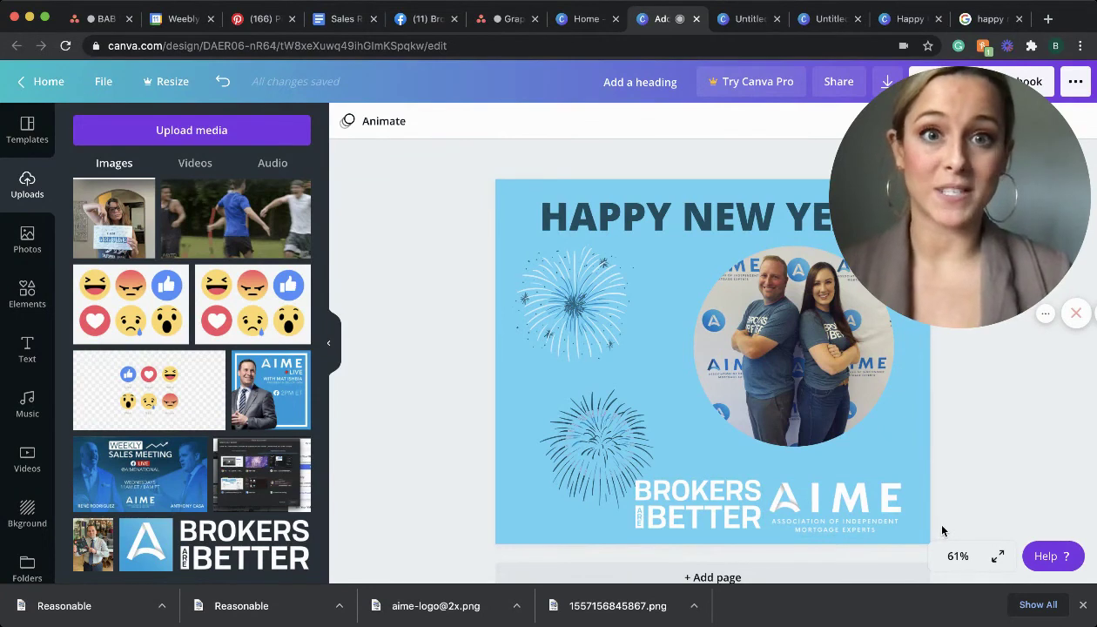
- Select both bottom logos together and shrink them as a pair
{"action": "left_click", "coordinate": [655, 520]}
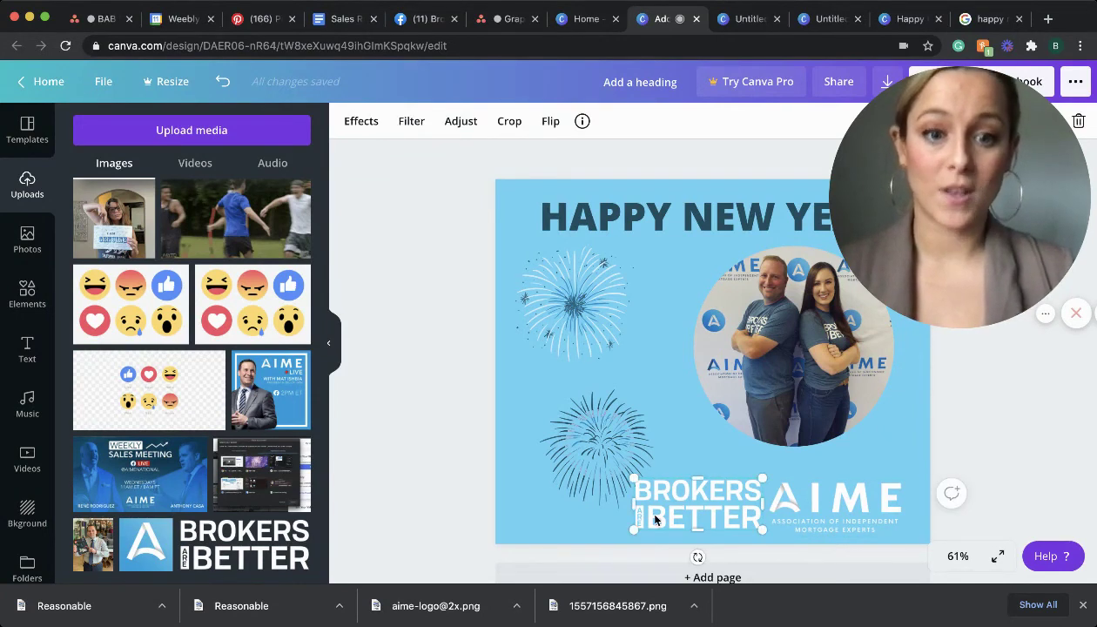
{"action": "left_click", "coordinate": [852, 499], "text": "shift"}
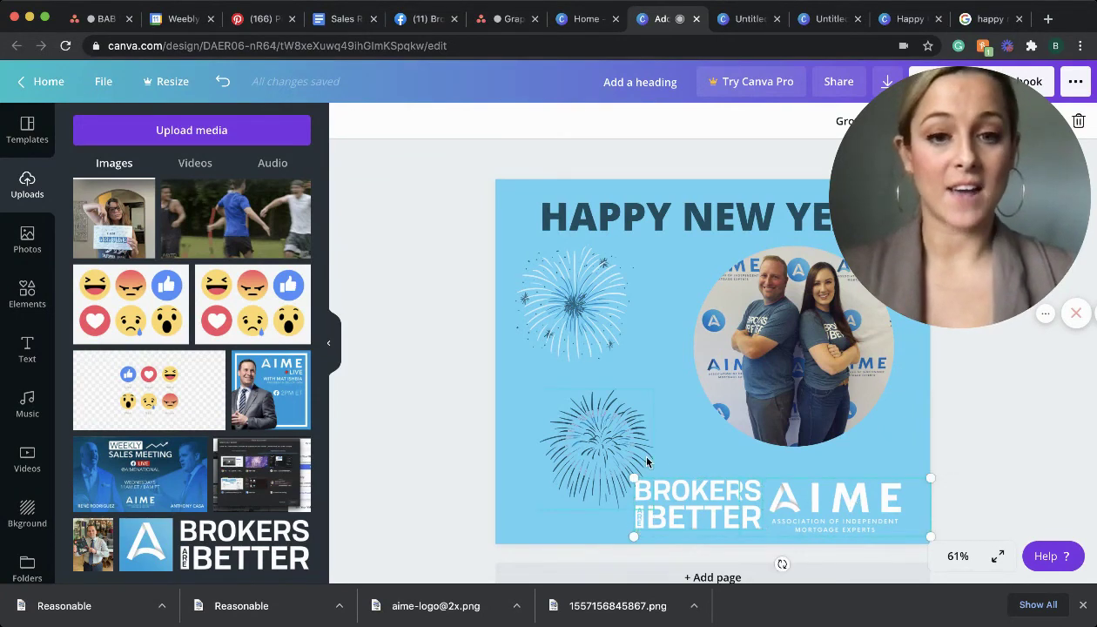
{"action": "left_click_drag", "start_coordinate": [637, 478], "coordinate": [666, 485]}
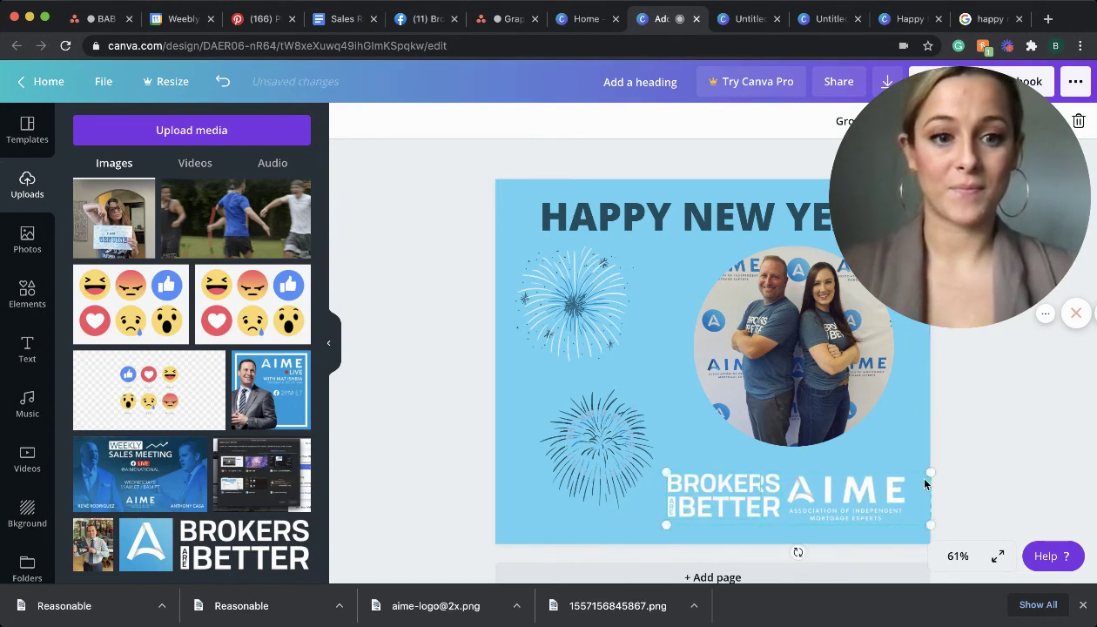
{"action": "left_click", "coordinate": [1016, 442]}
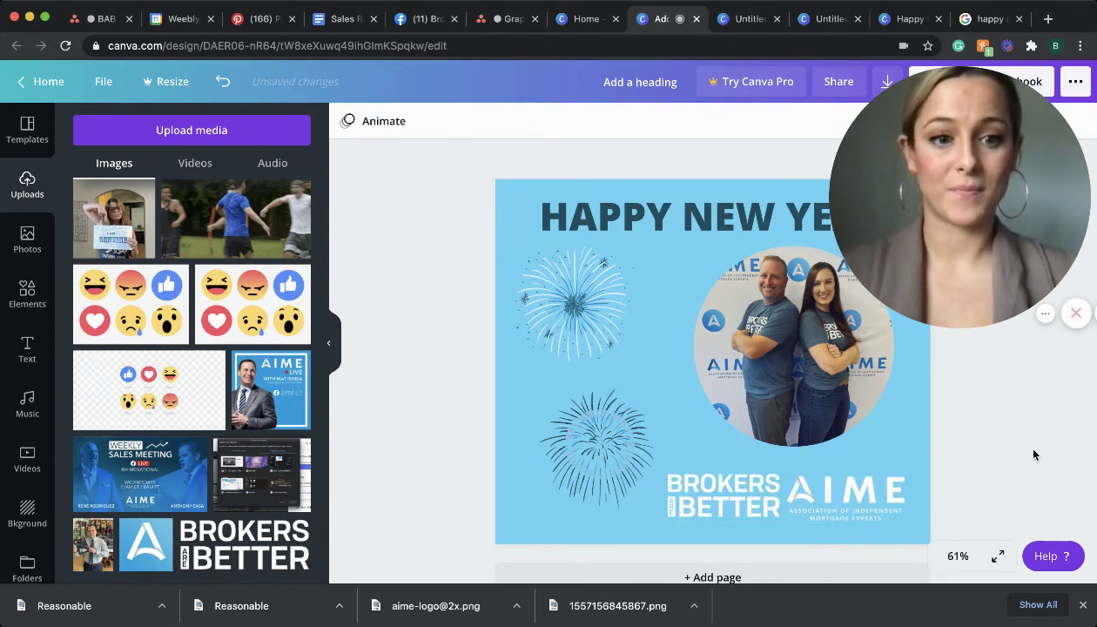
{"action": "left_click", "coordinate": [836, 502]}
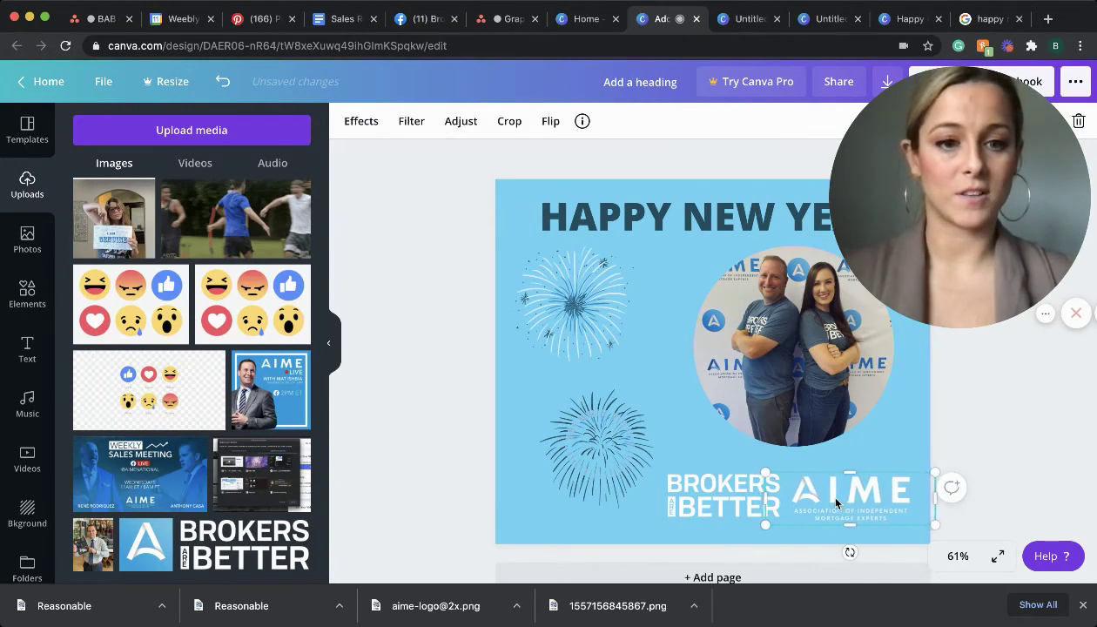
{"action": "left_click", "coordinate": [1042, 393]}
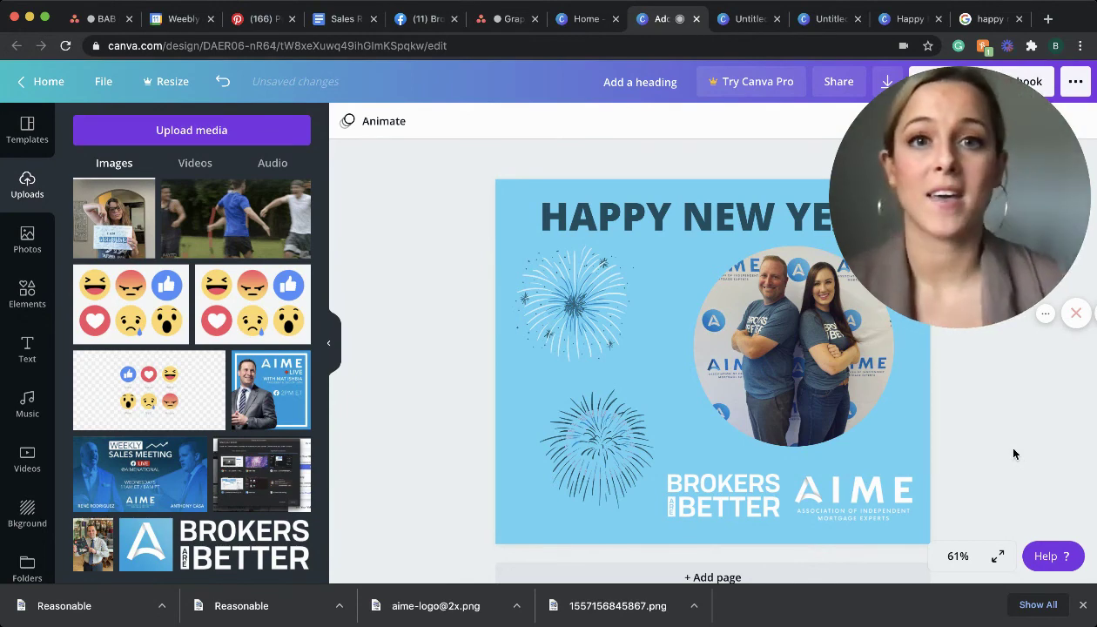
- Download the 940 × 788 px post as a PNG image
{"action": "left_click_drag", "start_coordinate": [989, 138], "coordinate": [170, 203]}
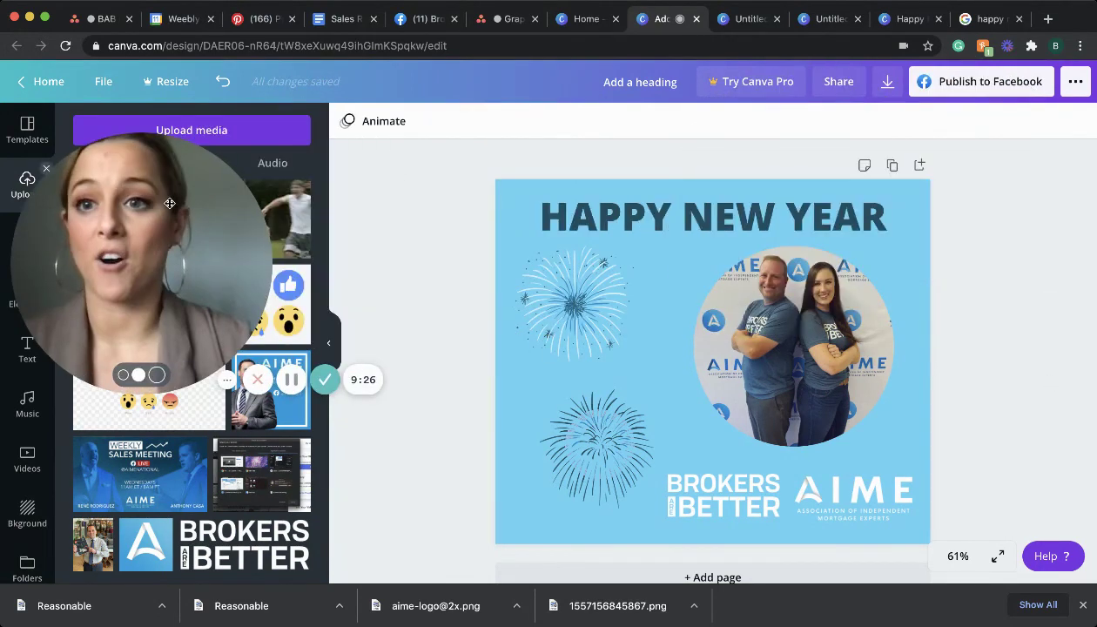
{"action": "left_click", "coordinate": [887, 85]}
{"action": "left_click", "coordinate": [901, 186]}
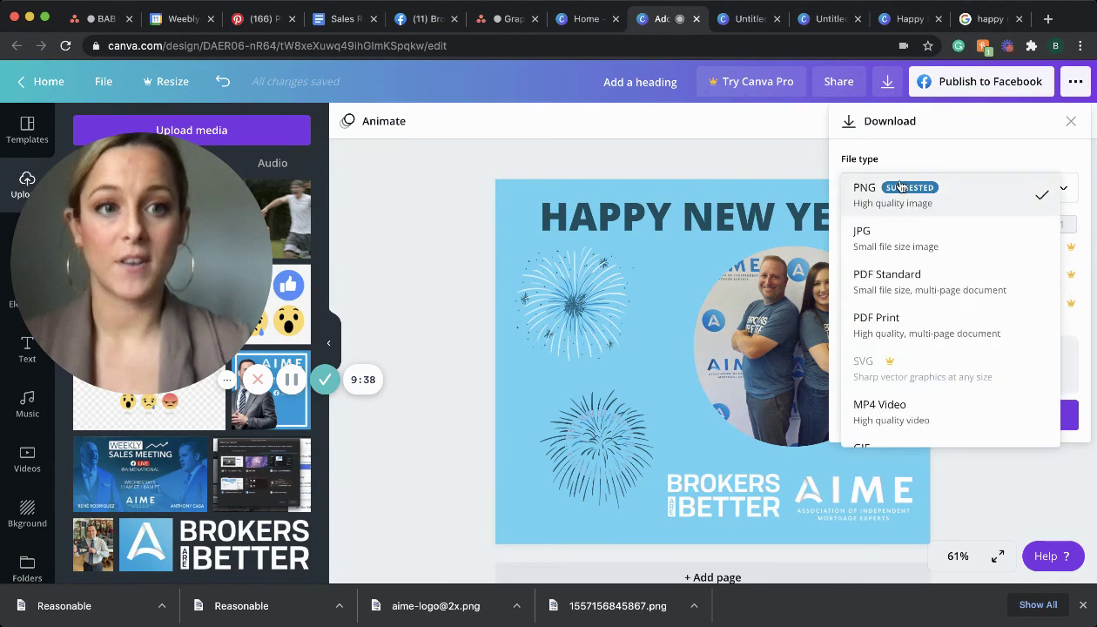
{"action": "left_click", "coordinate": [973, 203]}
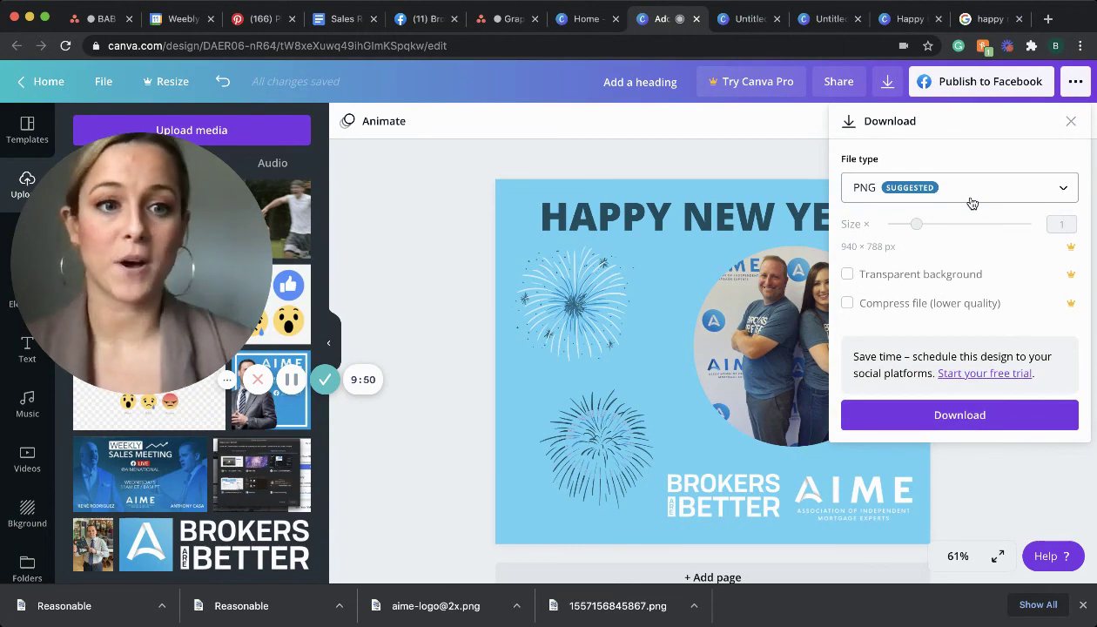
{"action": "left_click", "coordinate": [923, 417]}
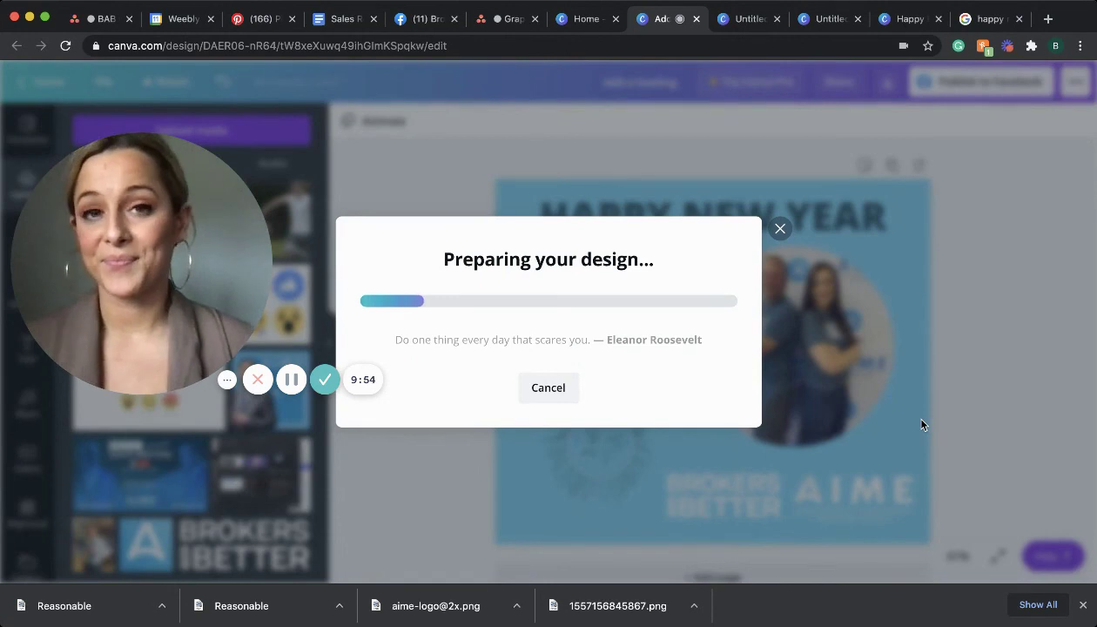